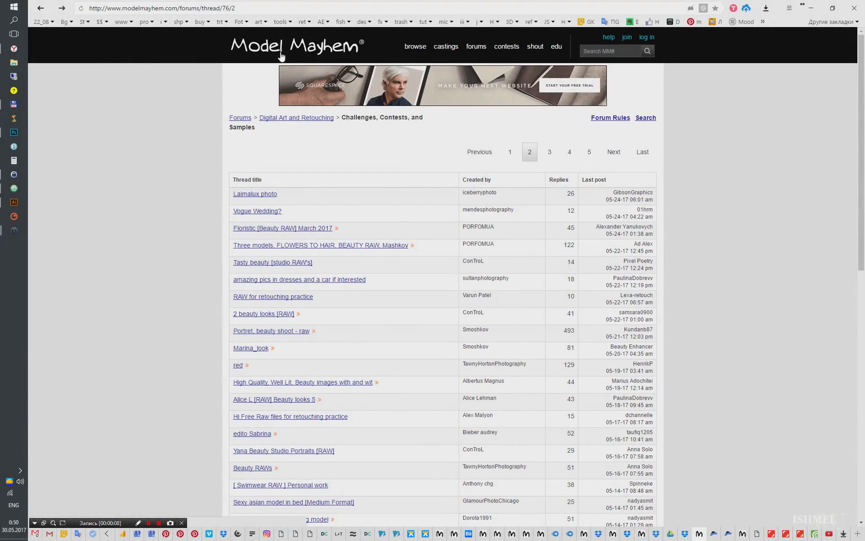
- Open the 'Three models, FLOWERS TO HAIR, BEAUTY RAW' thread and follow its Yandex Disk link
click(365, 248)
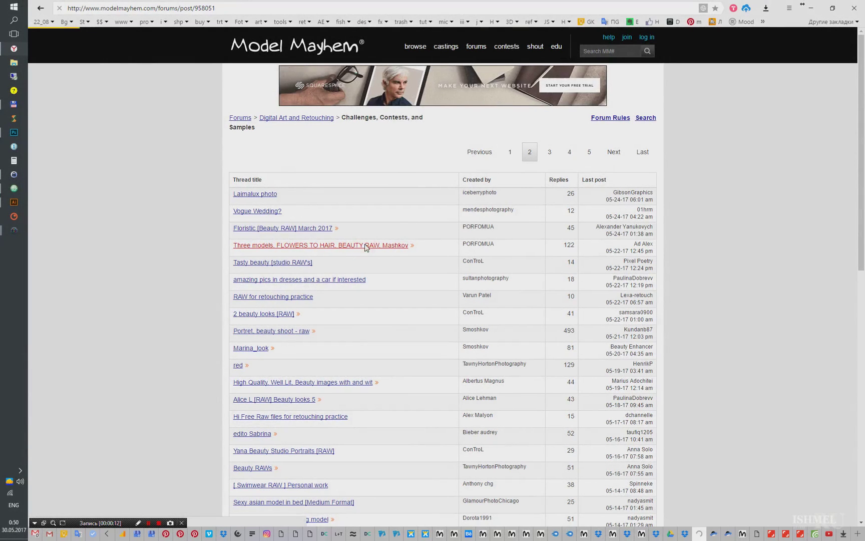
scroll(520, 247, down, 3)
scroll(518, 248, down, 3)
scroll(518, 248, down, 5)
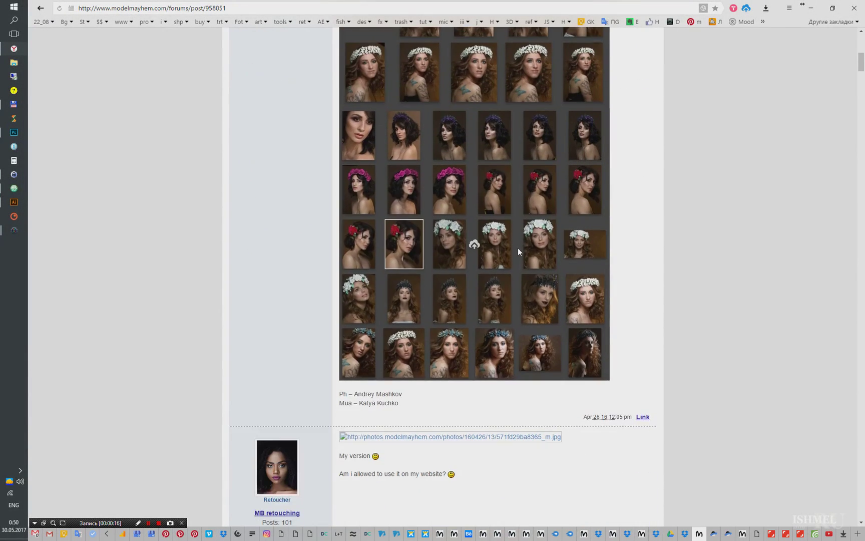
scroll(502, 281, up, 10)
scroll(476, 257, up, 5)
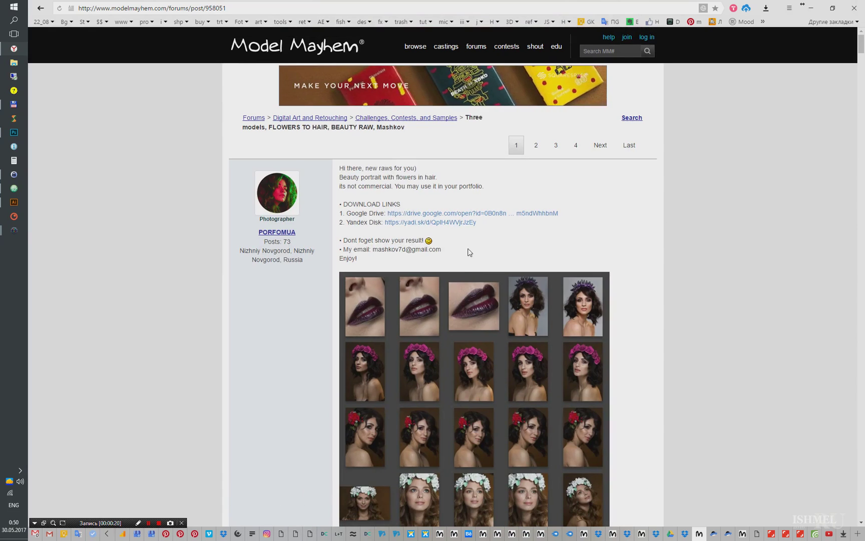
click(407, 224)
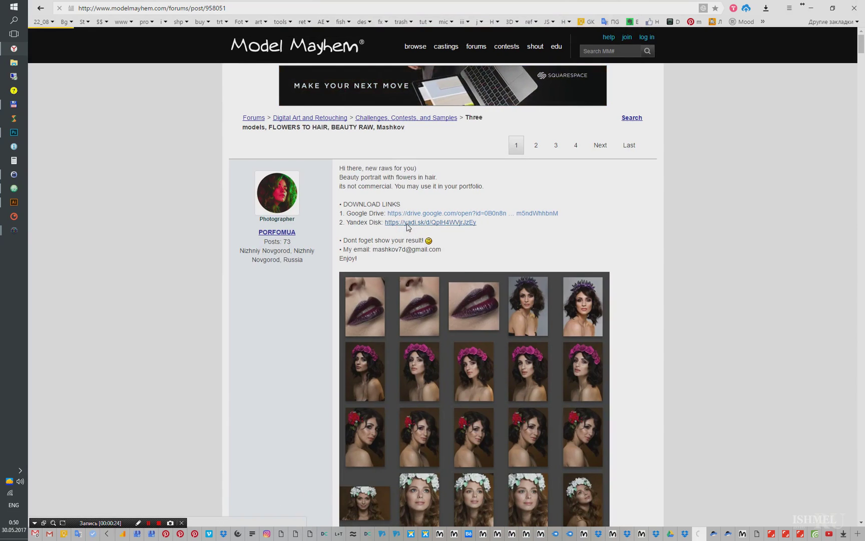
- Download L7D_3275.dng and L7D_3273.dng, then drag L7D_3273 into Photoshop's Camera Raw
click(586, 221)
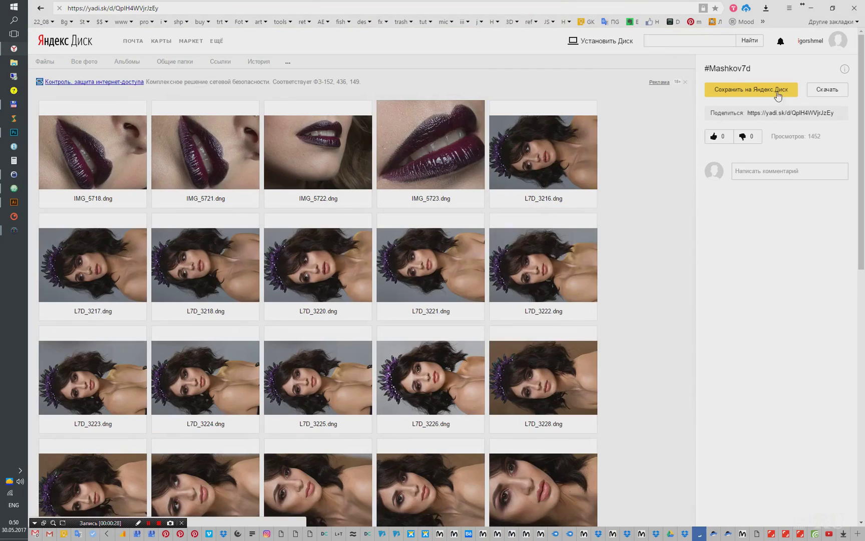
scroll(802, 225, down, 5)
scroll(848, 281, down, 3)
scroll(846, 280, down, 3)
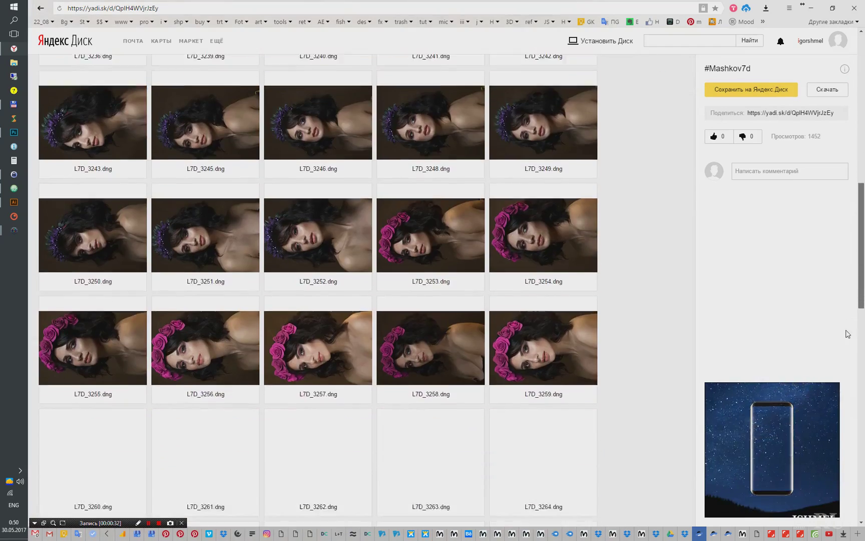
scroll(841, 300, down, 2)
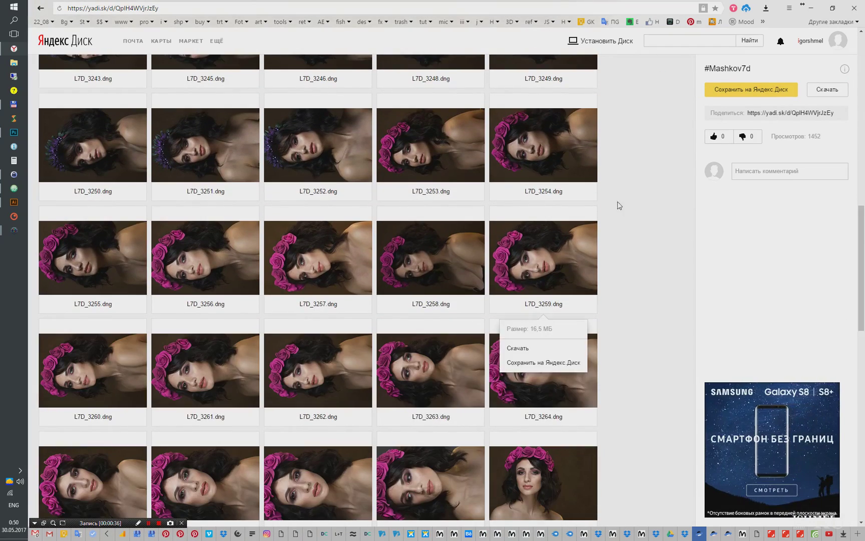
scroll(642, 199, down, 3)
scroll(643, 200, down, 1)
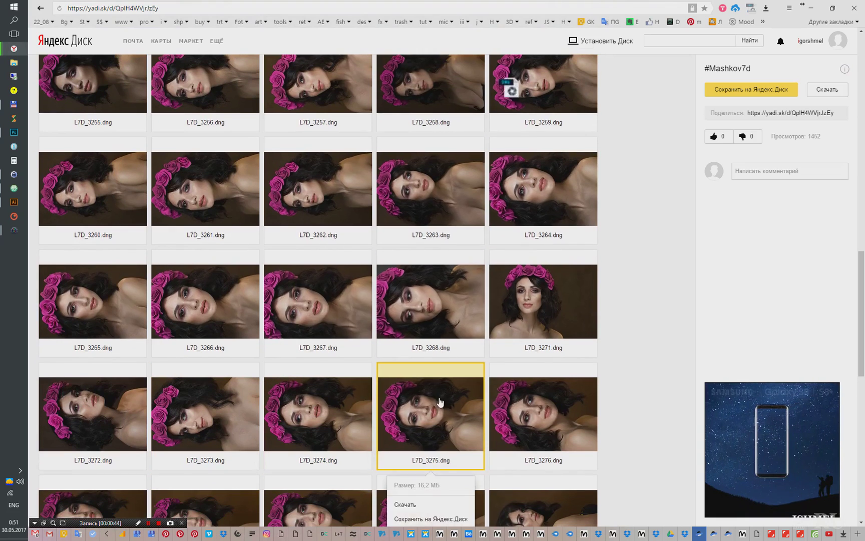
click(414, 504)
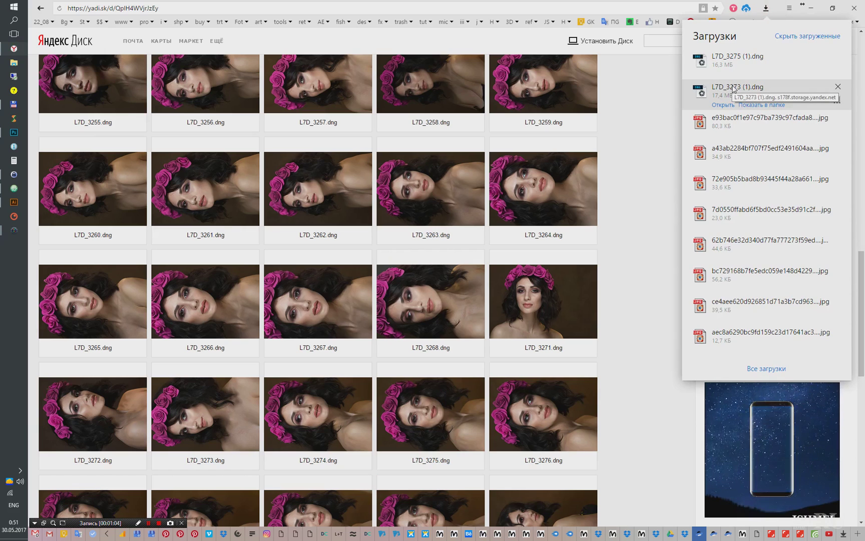
mouse_move(738, 89)
mouse_down()
mouse_move(530, 108)
mouse_move(366, 253)
mouse_up()
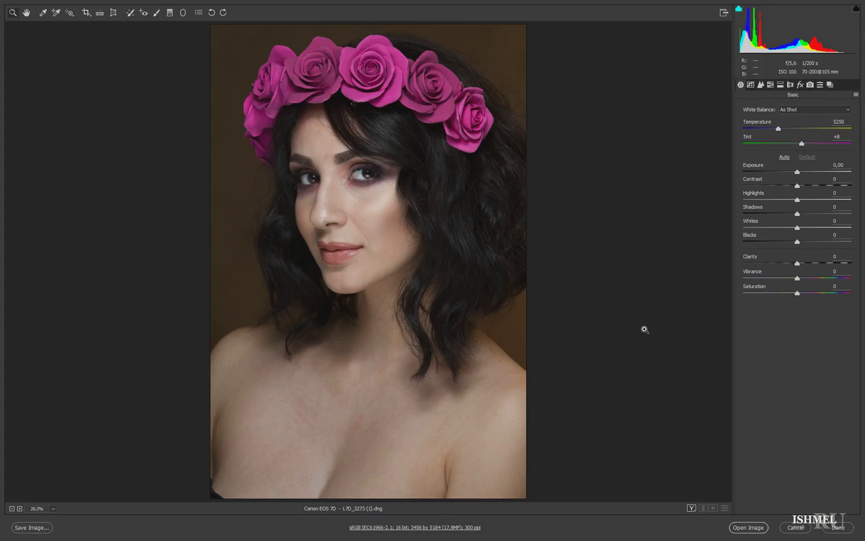
- Open L7D_3273 and L7D_3275 from Camera Raw, then run the Frequency Separation action on L7D_3273
click(738, 529)
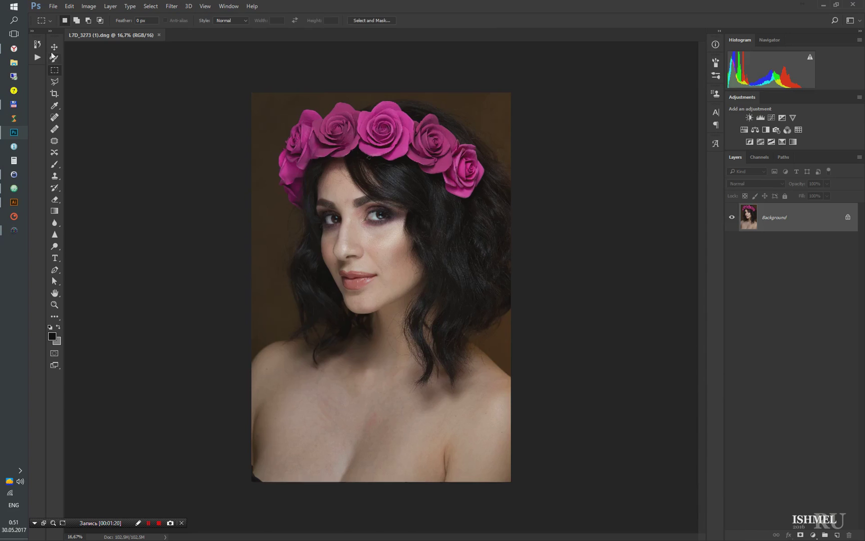
click(14, 48)
mouse_move(736, 59)
mouse_down()
mouse_move(42, 125)
mouse_move(285, 34)
mouse_up()
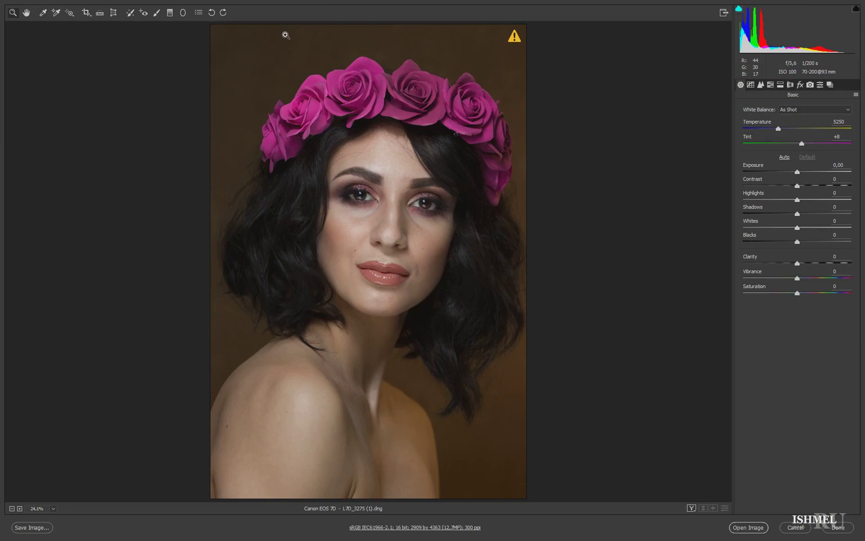
click(748, 527)
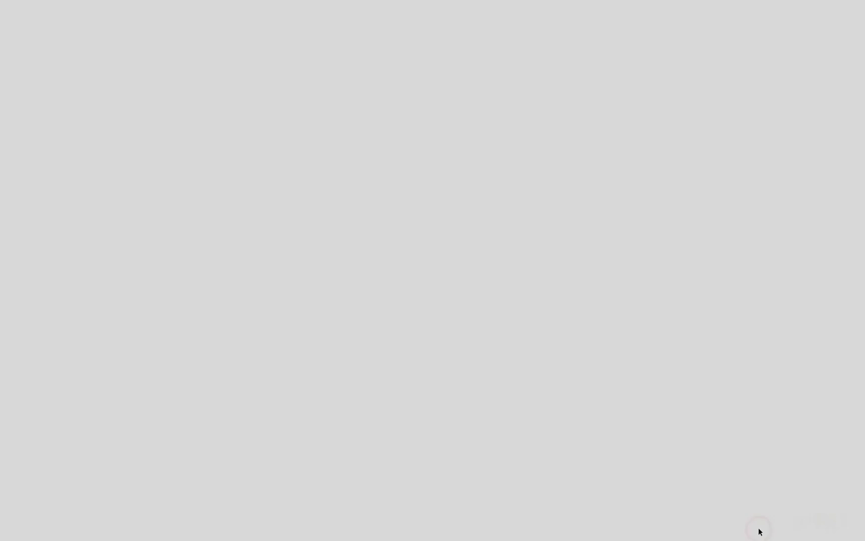
click(121, 36)
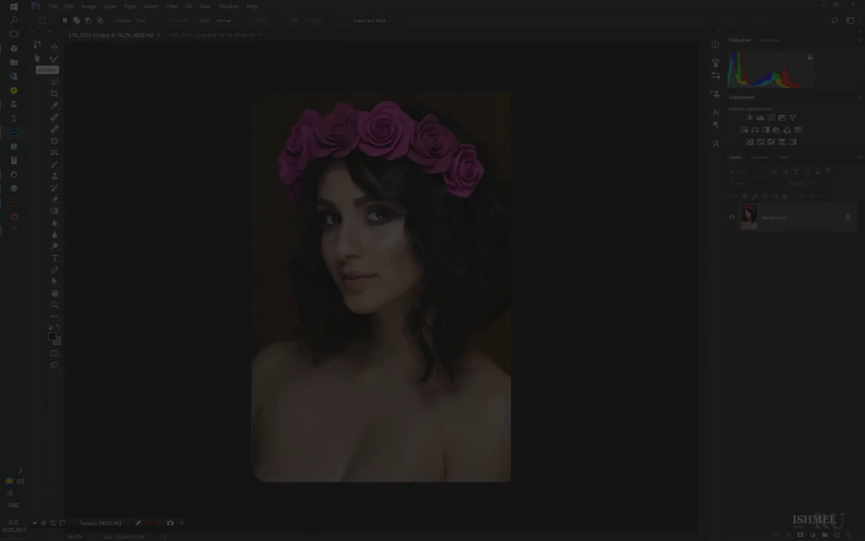
click(78, 83)
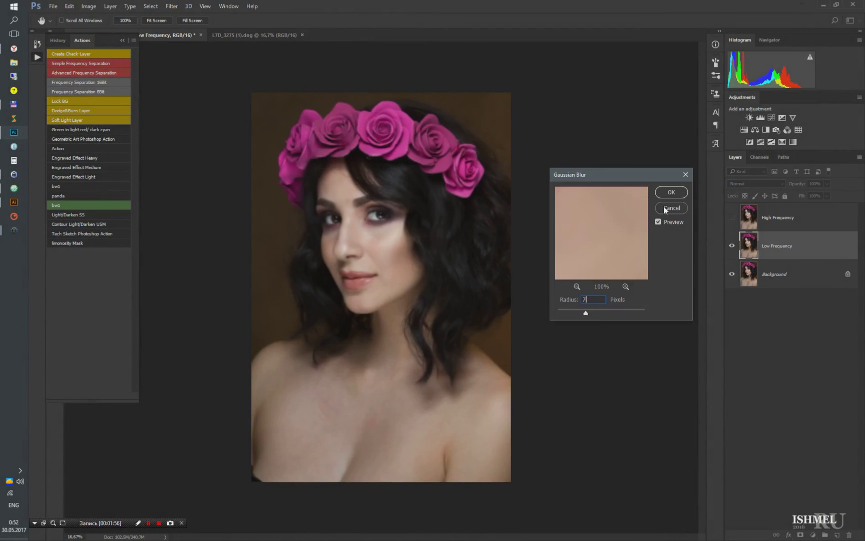
- Confirm the radius 7 Gaussian Blur, then heal blemishes below the lip and on the cheek on High Frequency
click(672, 193)
key(j)
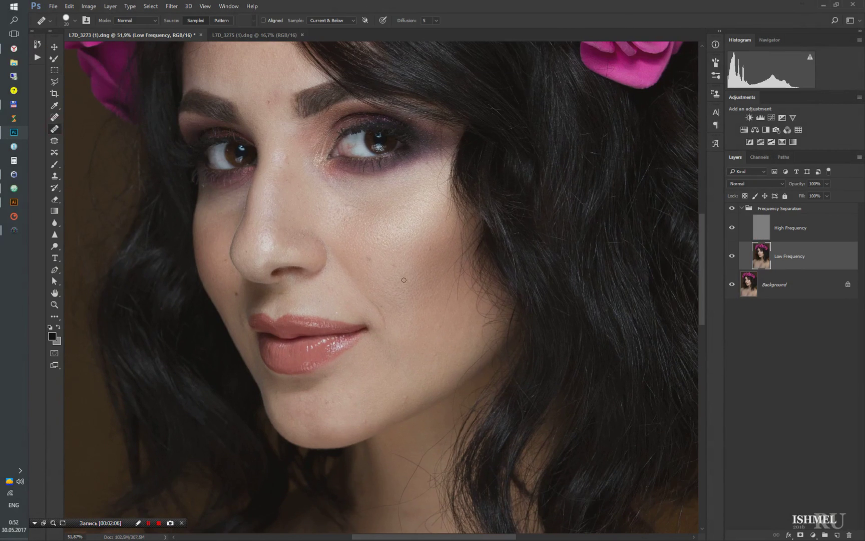
key(alt+bracketright)
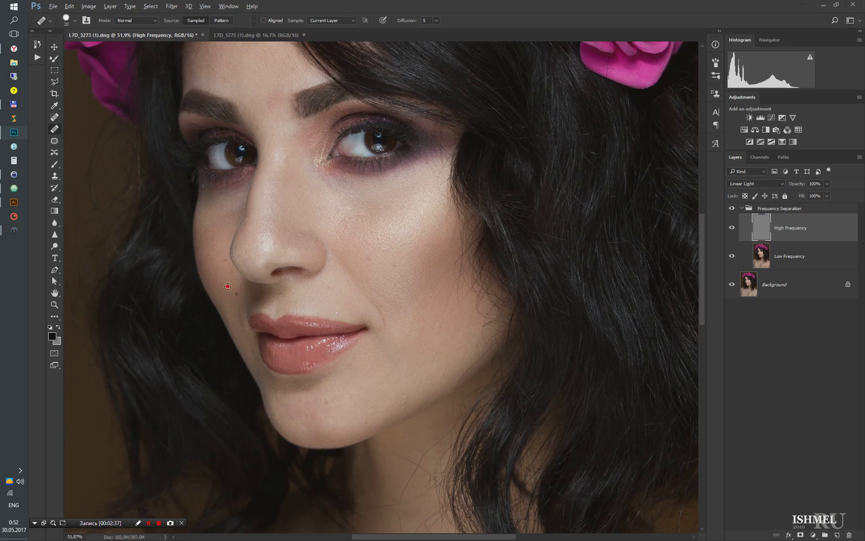
alt+click(326, 377)
click(378, 290)
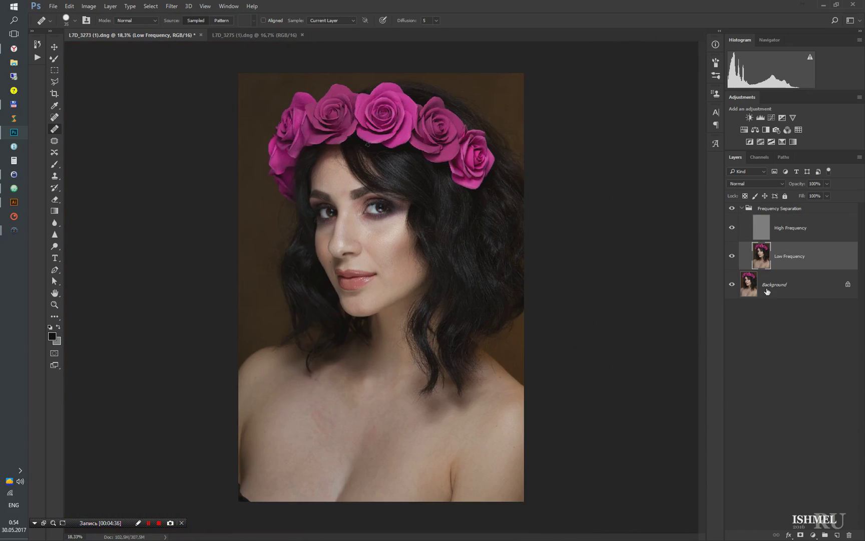
- Hide the Low Frequency copy and blend chest, neck and cheek tones on Low Frequency with the Mixer Brush
click(756, 289)
click(732, 256)
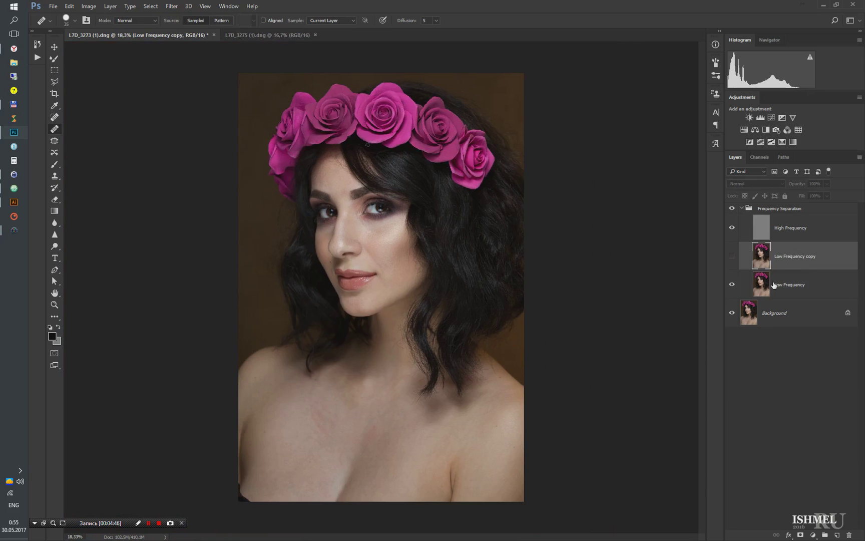
key(b)
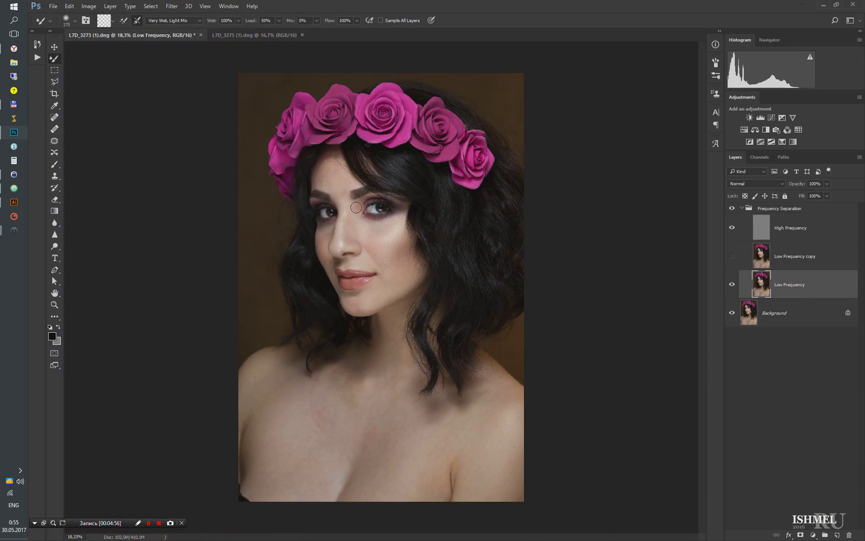
key(bracketright)
key(bracketright)
key(bracketright)
drag(311, 397, 301, 430)
drag(385, 377, 378, 323)
drag(388, 242, 385, 276)
key(bracketleft)
scroll(339, 248, up, 5)
key(bracketleft)
key(bracketleft)
key(bracketleft)
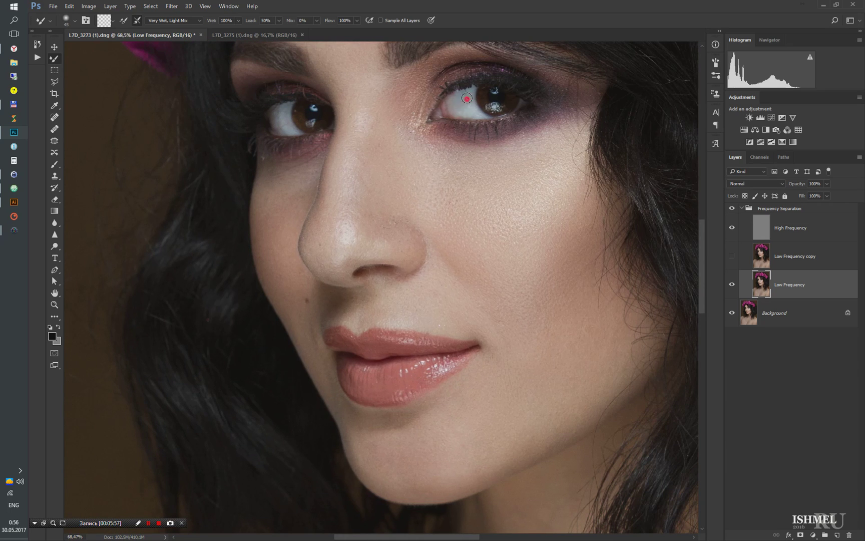
key(bracketright)
key(bracketright)
key(bracketright)
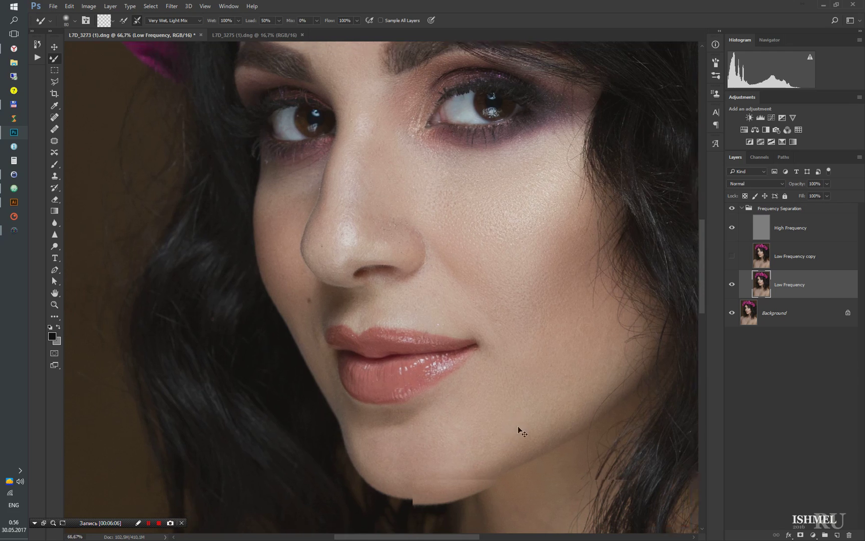
scroll(518, 428, down, 3)
scroll(501, 491, down, 2)
- Show the Low Frequency copy and open Filter > Imagenomic > Portraiture on it
click(796, 256)
click(731, 255)
click(171, 6)
click(311, 204)
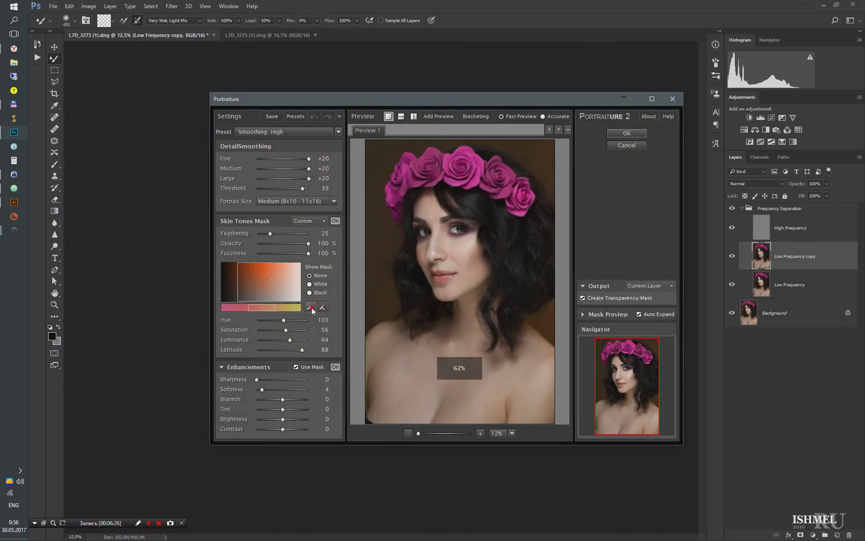
- Apply the Portraiture smoothing and lower the layer's opacity to 54%
click(625, 133)
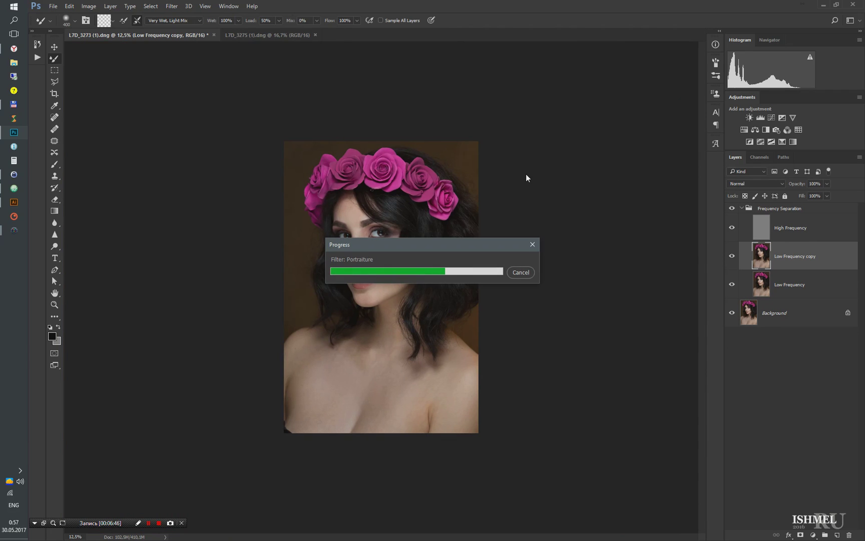
key(ctrl+plus)
mouse_move(827, 184)
mouse_down()
mouse_move(810, 199)
mouse_move(827, 197)
mouse_up()
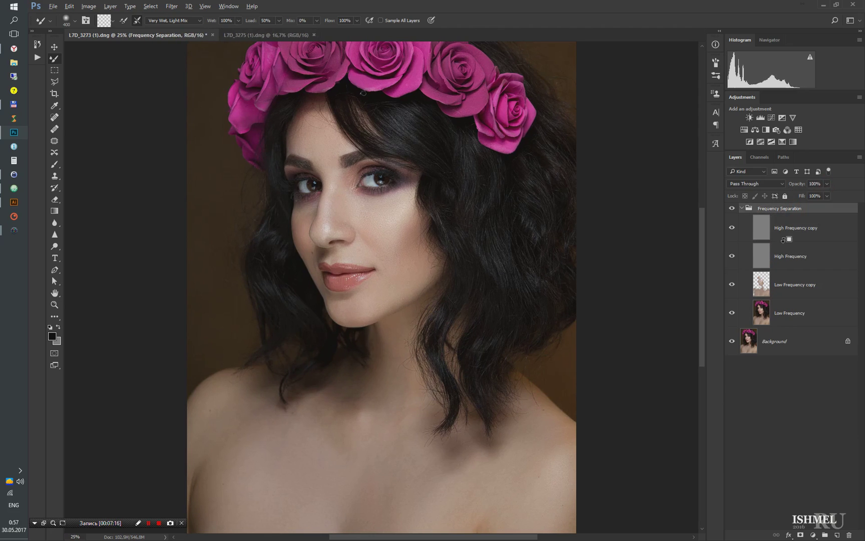
- Merge all visible layers into Layer 1 and launch 3DLUTCreator.exe from the file manager
key(ctrl+alt+shift+e)
click(733, 220)
key(ctrl+minus)
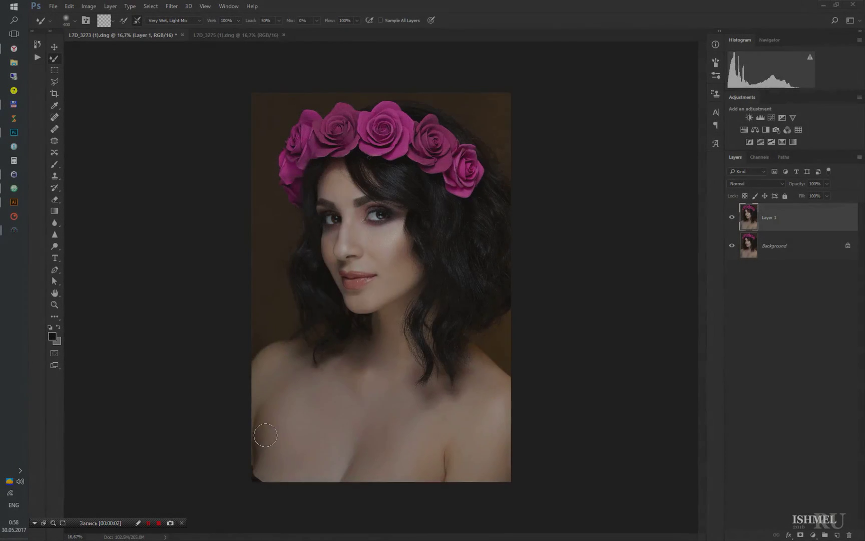
click(14, 104)
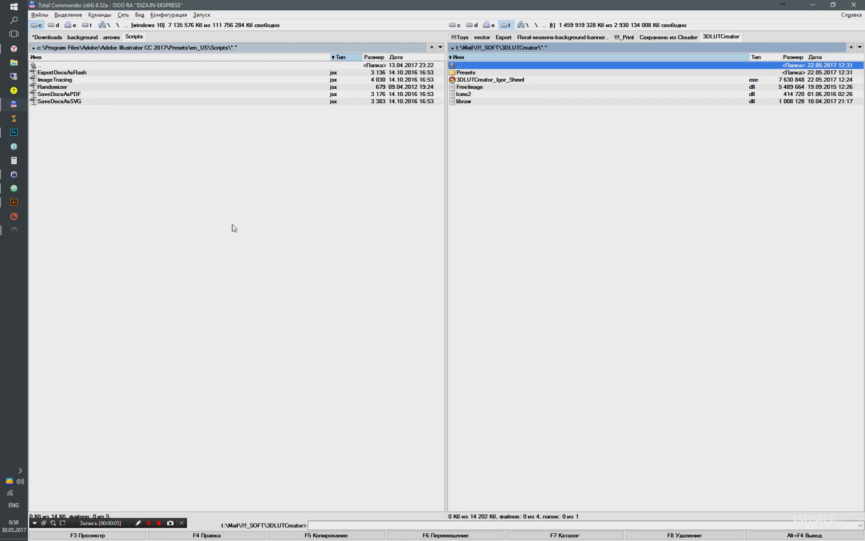
double_click(514, 81)
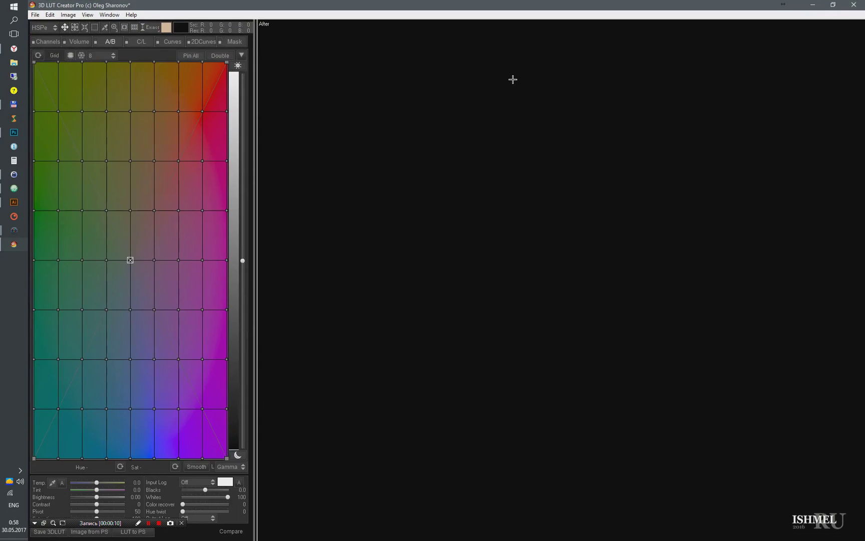
- Import the portrait from Photoshop and switch the colour grid to a polar layout with density 16
drag(257, 383, 284, 384)
click(87, 533)
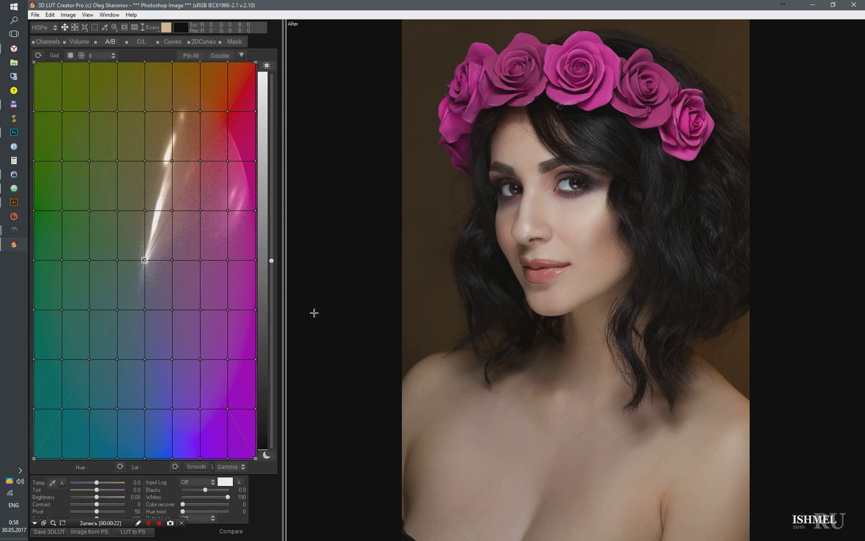
click(81, 55)
click(114, 57)
click(112, 103)
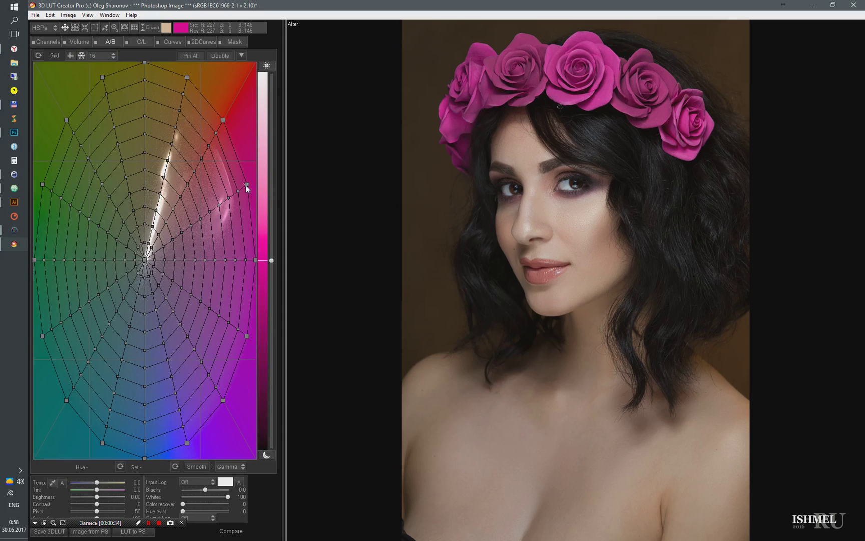
- Drag the magenta grid points to recolour the roses and pull the magenta-red point toward red
mouse_move(246, 186)
mouse_down()
mouse_move(199, 228)
mouse_move(247, 184)
mouse_up()
mouse_move(256, 260)
mouse_down()
mouse_move(143, 264)
mouse_move(255, 260)
mouse_up()
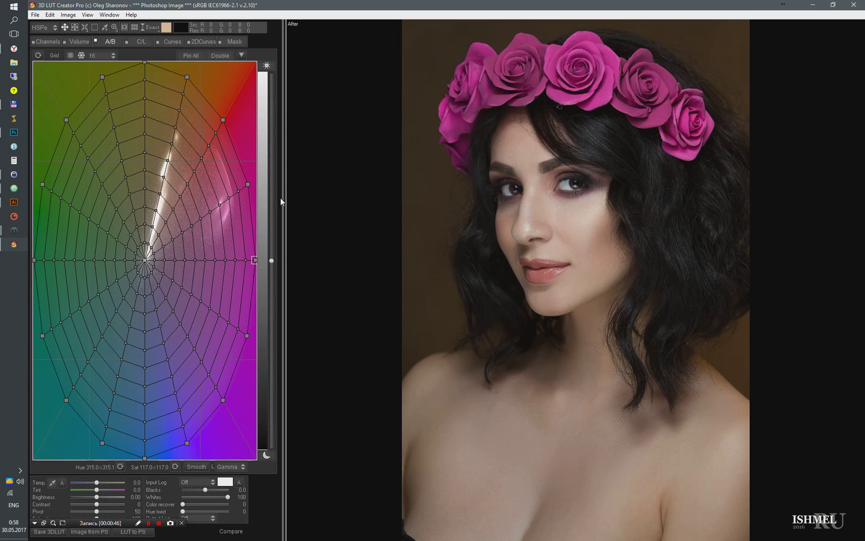
click(248, 184)
drag(256, 259, 250, 189)
drag(247, 335, 253, 192)
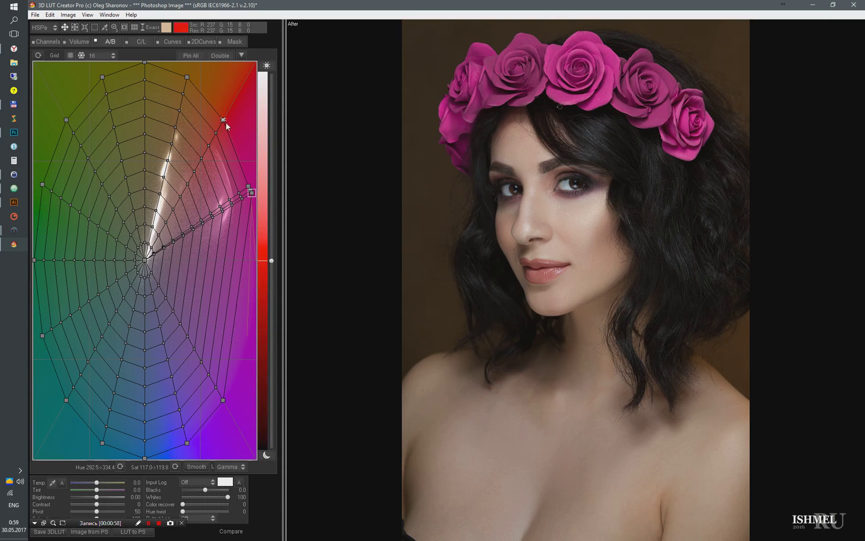
mouse_move(223, 120)
mouse_down()
mouse_move(208, 100)
mouse_move(231, 108)
mouse_up()
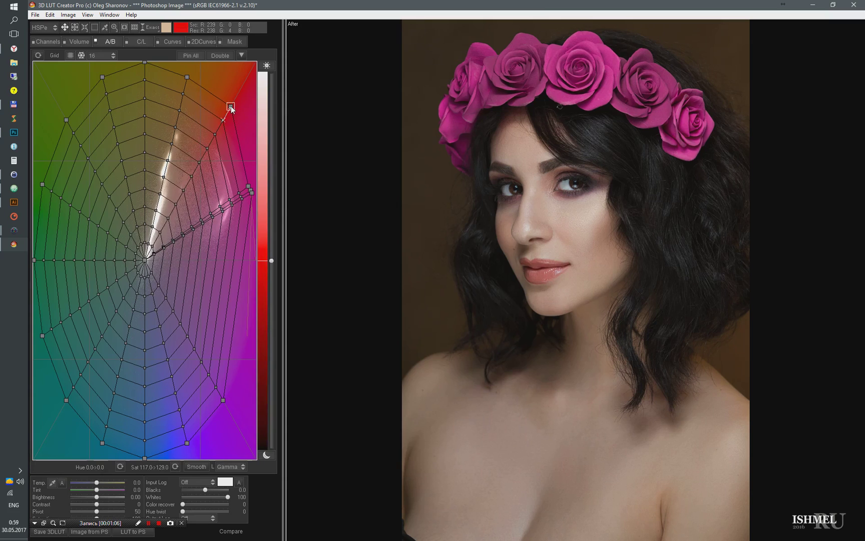
- Collapse the yellow and green grid points into a top wedge and the blue points into a bottom cluster
drag(144, 64, 183, 76)
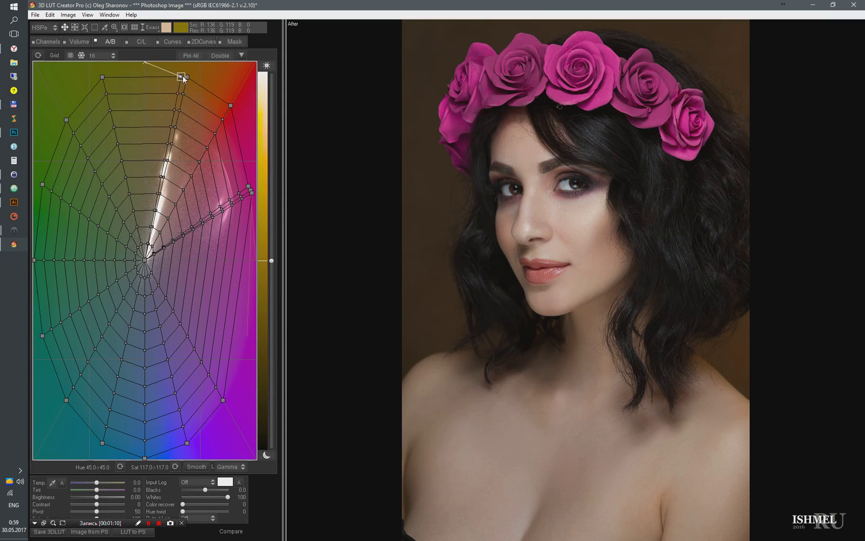
drag(66, 120, 174, 76)
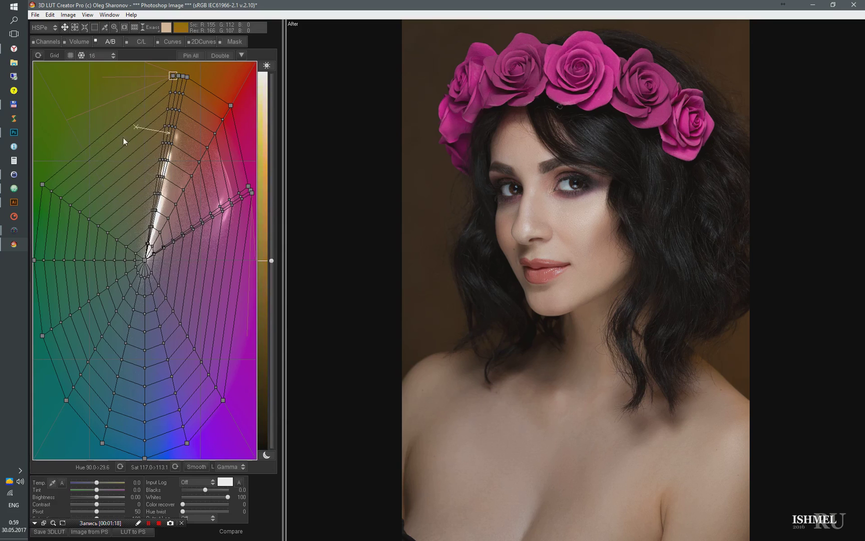
drag(103, 443, 136, 457)
drag(139, 455, 139, 458)
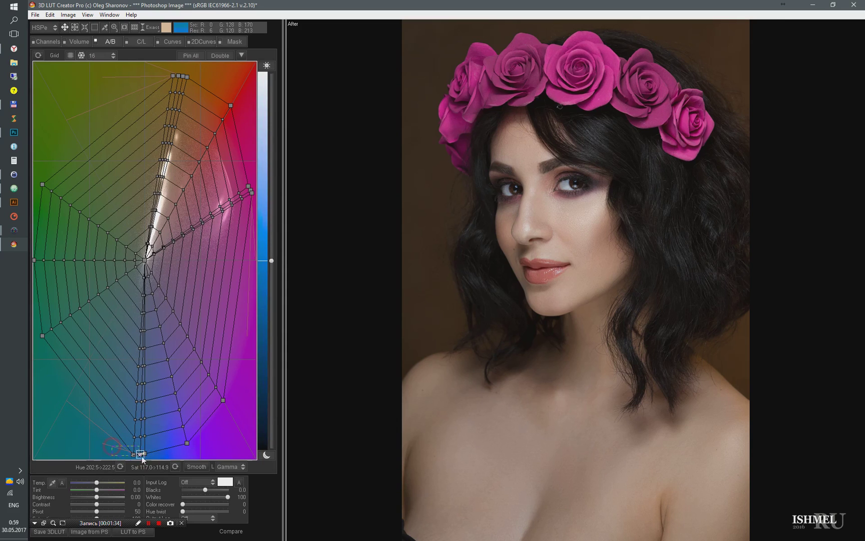
mouse_move(140, 456)
mouse_down()
mouse_move(162, 447)
mouse_move(157, 432)
mouse_up()
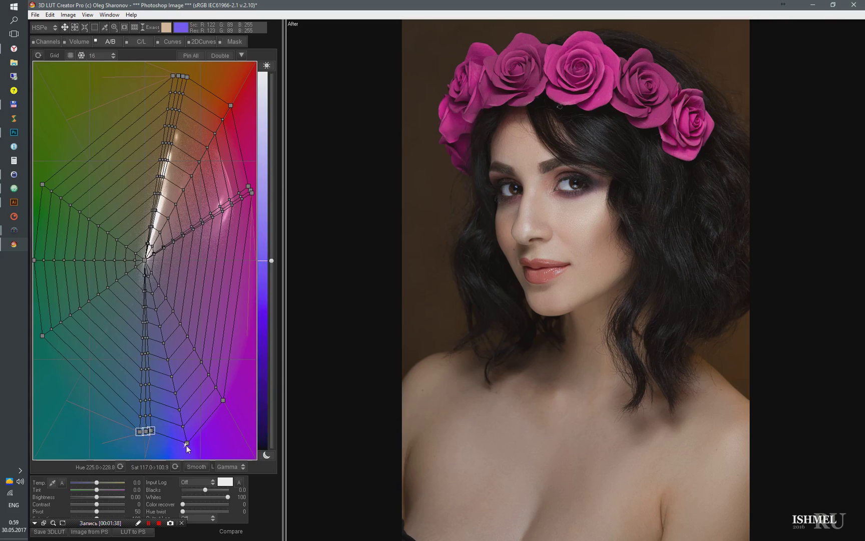
drag(219, 405, 161, 430)
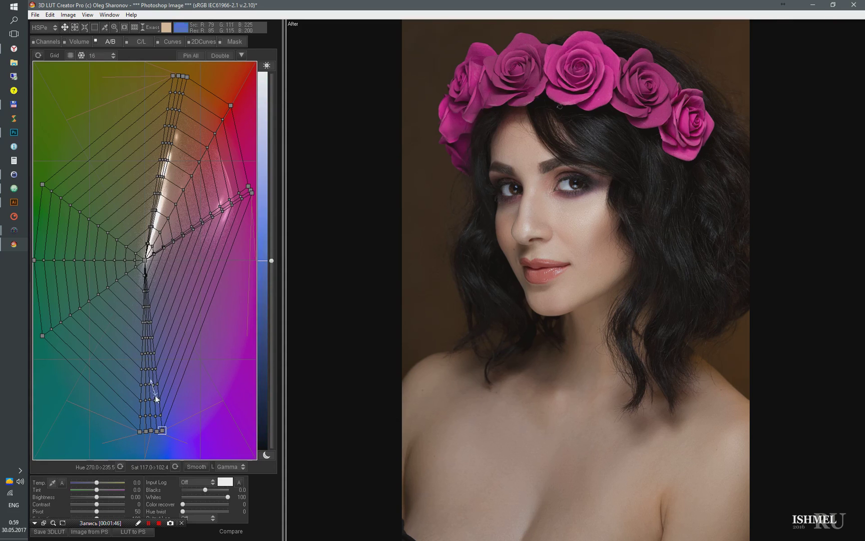
- Move the cyan-green and green points along the left edge and nudge the red and magenta points
drag(41, 335, 34, 266)
mouse_move(44, 186)
mouse_down()
mouse_move(36, 238)
mouse_move(41, 289)
mouse_move(116, 421)
mouse_move(125, 420)
mouse_move(70, 351)
mouse_move(35, 195)
mouse_move(43, 332)
mouse_move(89, 363)
mouse_move(135, 441)
mouse_move(117, 423)
mouse_move(128, 433)
mouse_move(122, 430)
mouse_up()
drag(231, 106, 239, 90)
drag(249, 186, 250, 182)
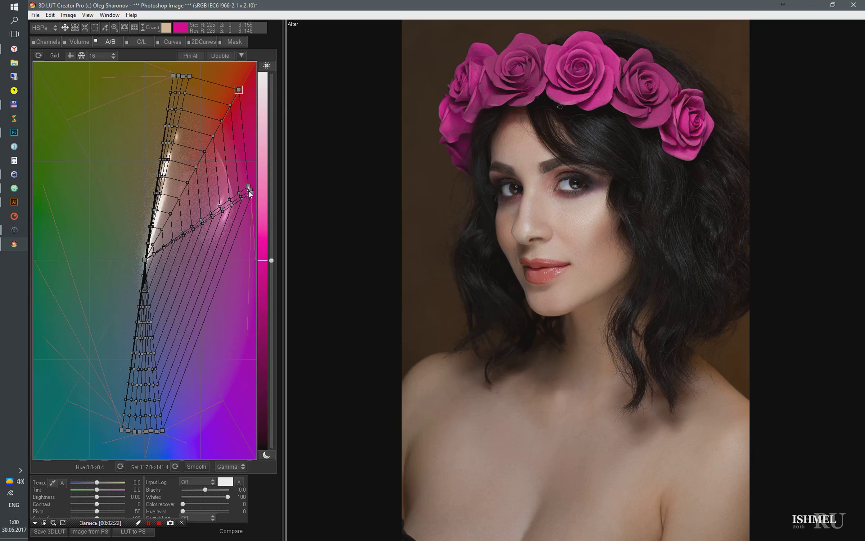
- Check the before/after comparison, then drag the magenta grid row far toward violet to recolour the roses
click(251, 191)
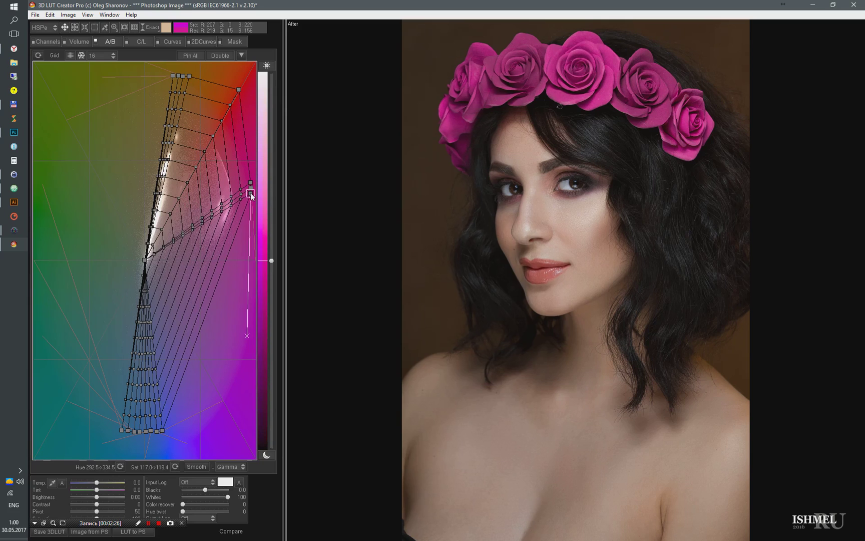
click(231, 532)
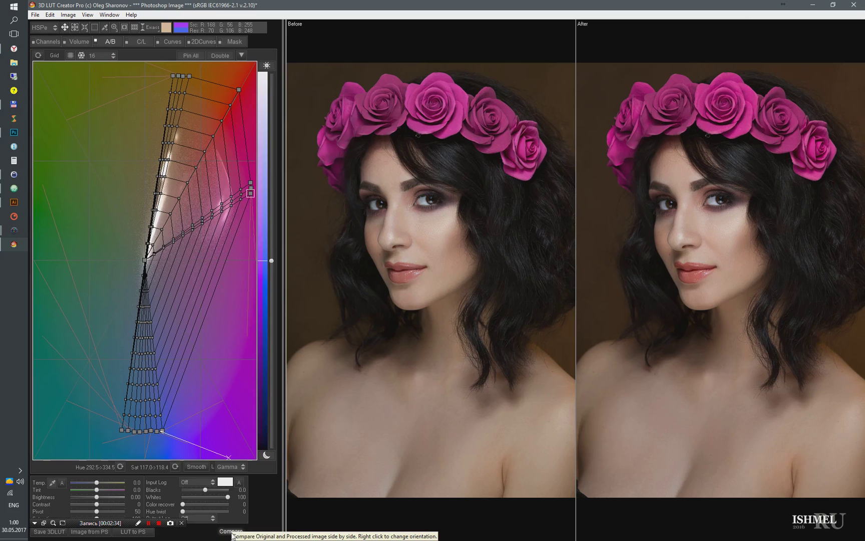
click(231, 532)
mouse_move(255, 199)
mouse_down()
mouse_move(244, 383)
mouse_move(216, 428)
mouse_move(194, 437)
mouse_move(107, 411)
mouse_move(78, 426)
mouse_move(68, 454)
mouse_move(70, 309)
mouse_move(41, 257)
mouse_move(39, 77)
mouse_move(215, 97)
mouse_move(251, 265)
mouse_move(251, 160)
mouse_move(243, 173)
mouse_move(77, 232)
mouse_move(34, 220)
mouse_up()
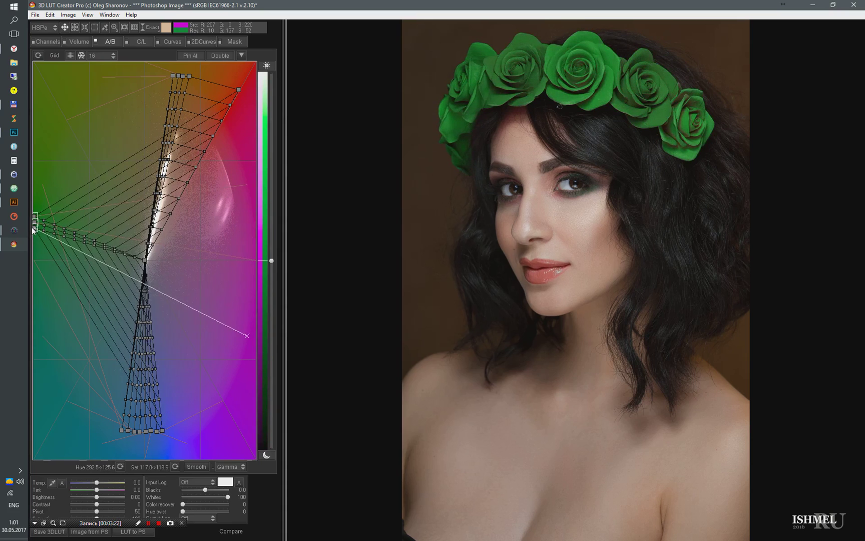
- Fine-tune the red grid point, check before/after, and send the LUT to Photoshop as an adjustment layer
mouse_move(239, 89)
mouse_down()
mouse_move(251, 100)
mouse_move(243, 139)
mouse_move(244, 90)
mouse_move(244, 103)
mouse_move(225, 118)
mouse_move(266, 99)
mouse_up()
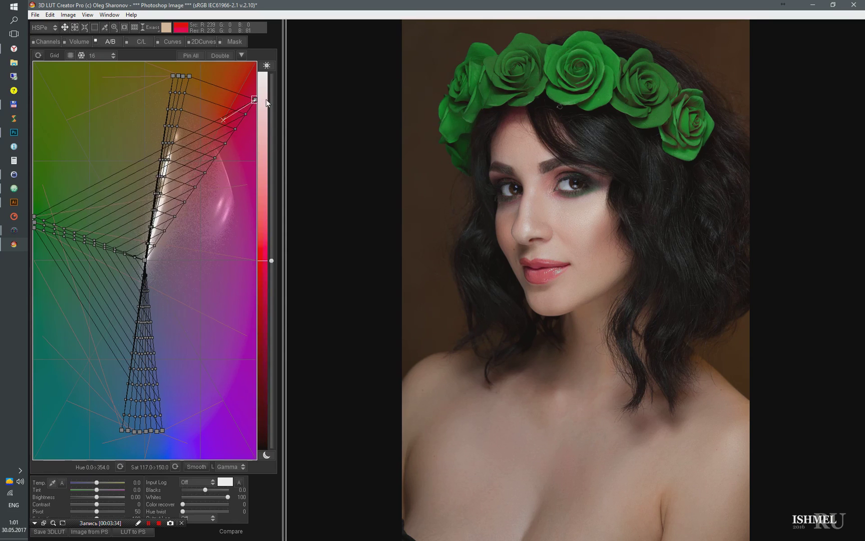
click(231, 531)
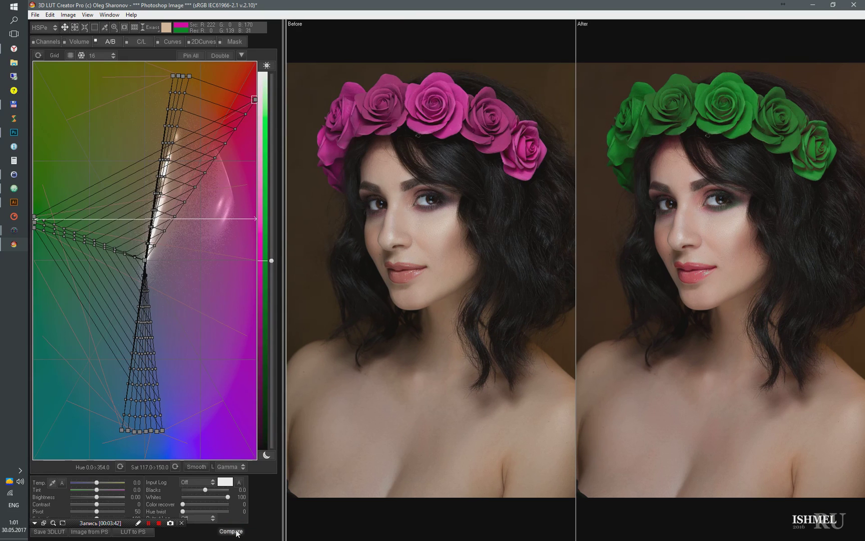
click(236, 533)
click(135, 533)
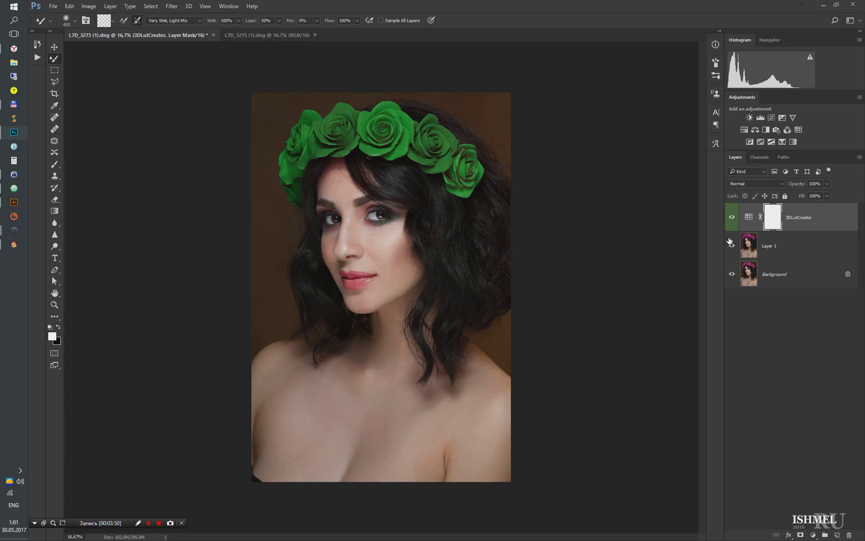
- Toggle the green-rose 3DLutCreator layer off and back on to compare, then zoom in
click(732, 217)
key(ctrl+plus)
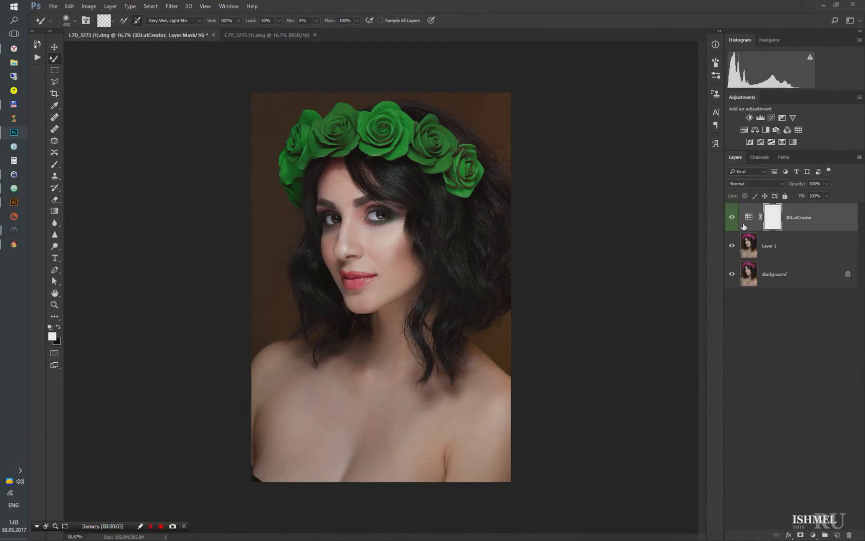
- Toggle the 3DLutCreator layer to compare the pink and green roses
click(731, 218)
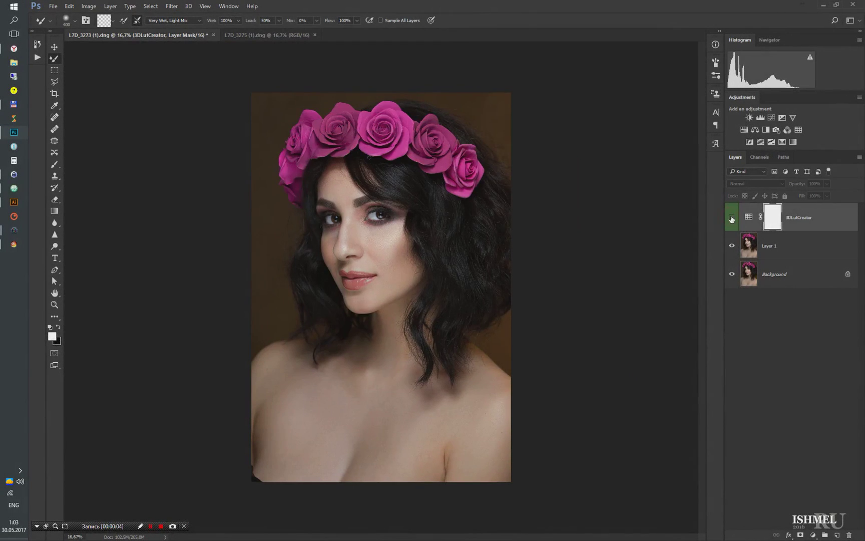
click(731, 217)
click(732, 219)
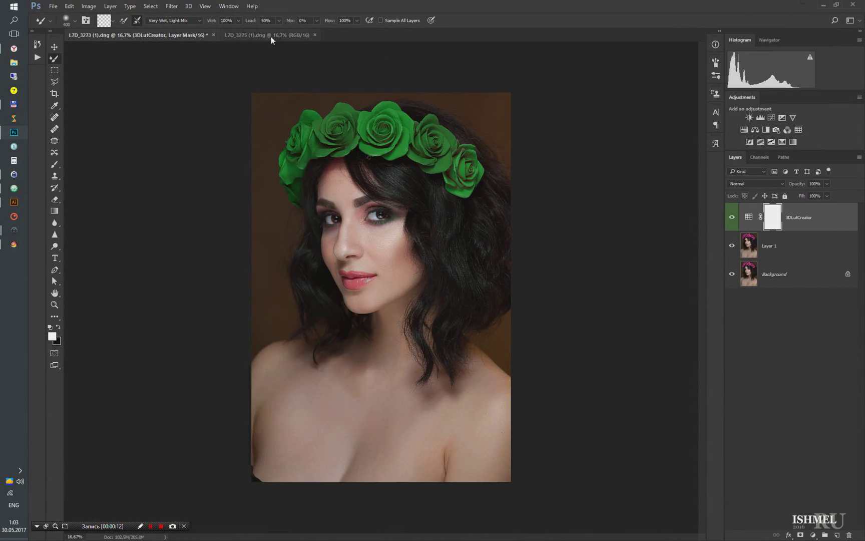
- Arrange both portraits 2-up Vertical and zoom in on the right L7D_3275 document
click(229, 6)
mouse_move(260, 16)
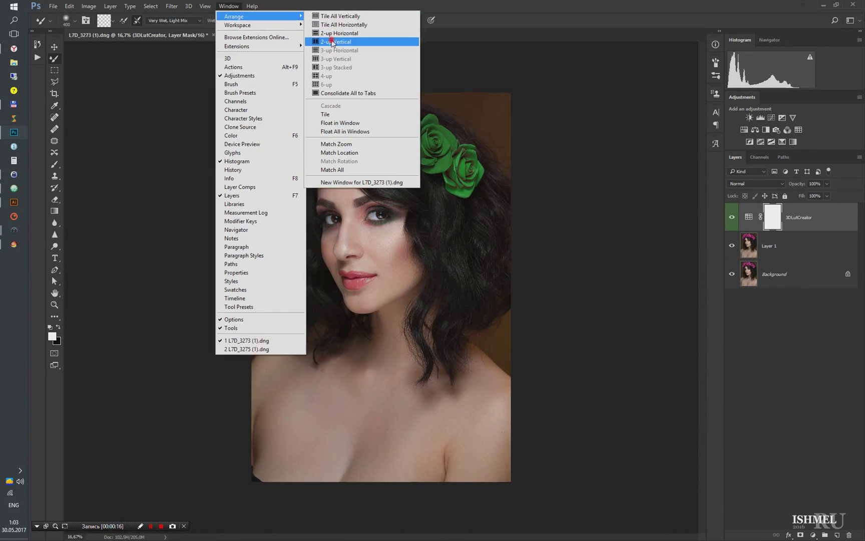
click(333, 41)
click(532, 83)
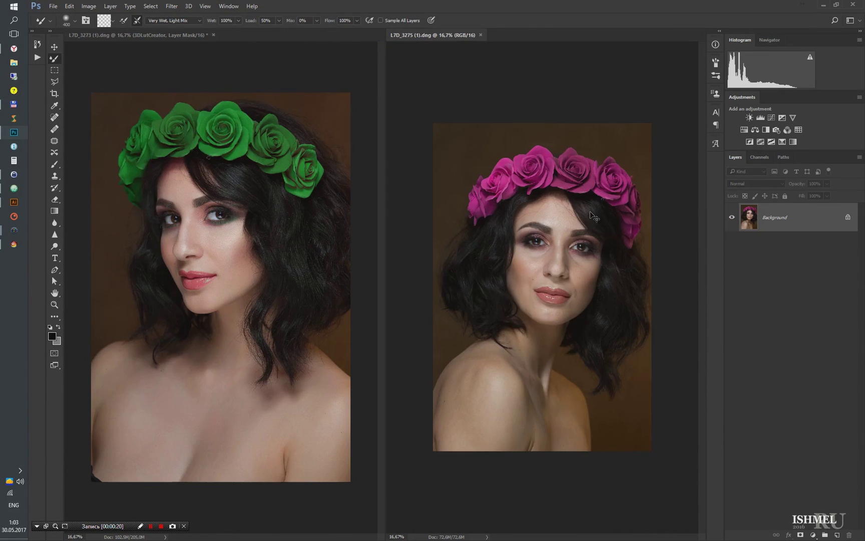
key(ctrl+plus)
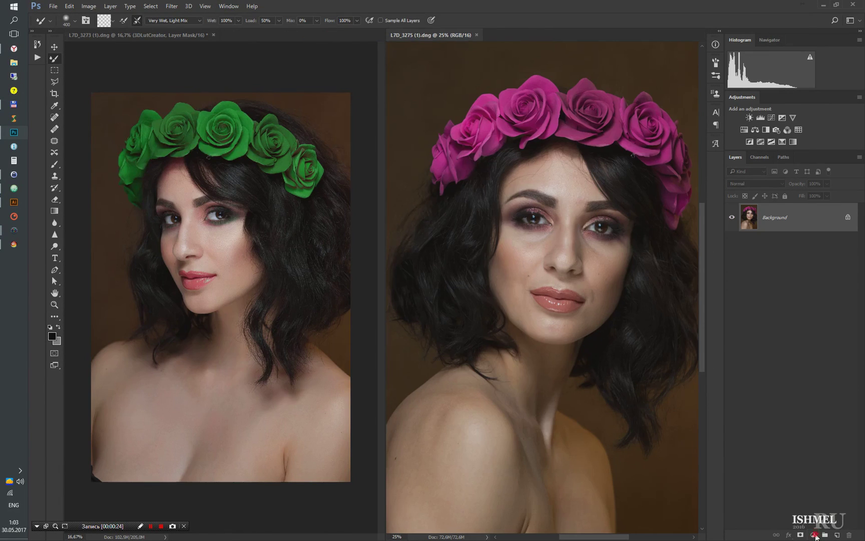
click(815, 536)
click(817, 429)
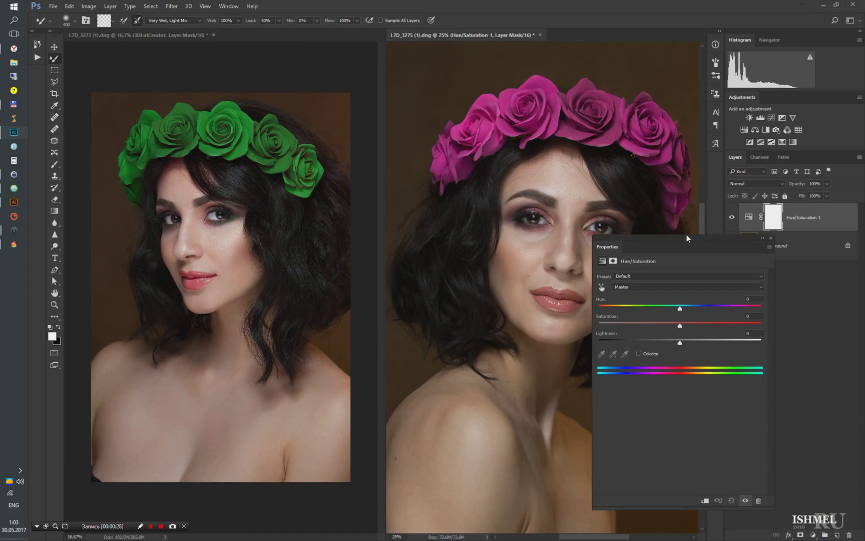
drag(687, 238, 766, 266)
click(602, 140)
mouse_move(759, 335)
mouse_down()
mouse_move(702, 334)
mouse_move(843, 335)
mouse_move(689, 335)
mouse_move(737, 335)
mouse_move(765, 352)
mouse_move(841, 337)
mouse_up()
drag(740, 395, 750, 396)
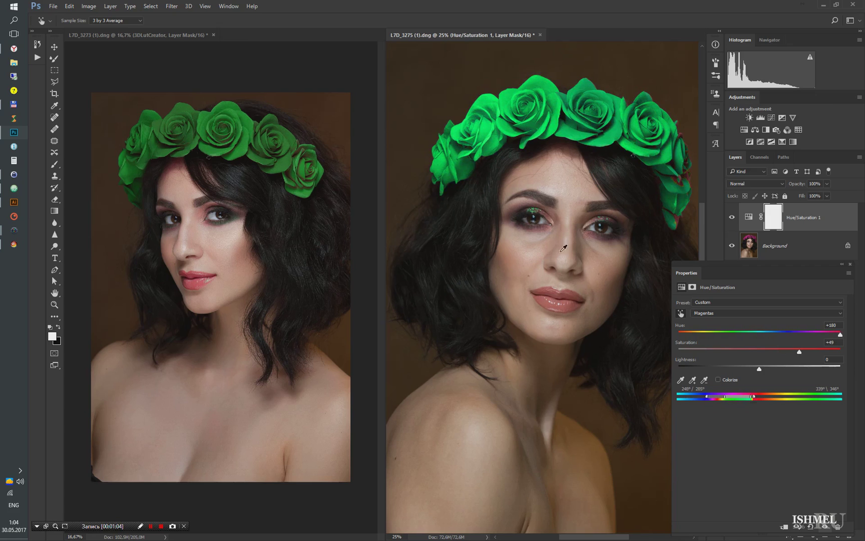
click(849, 264)
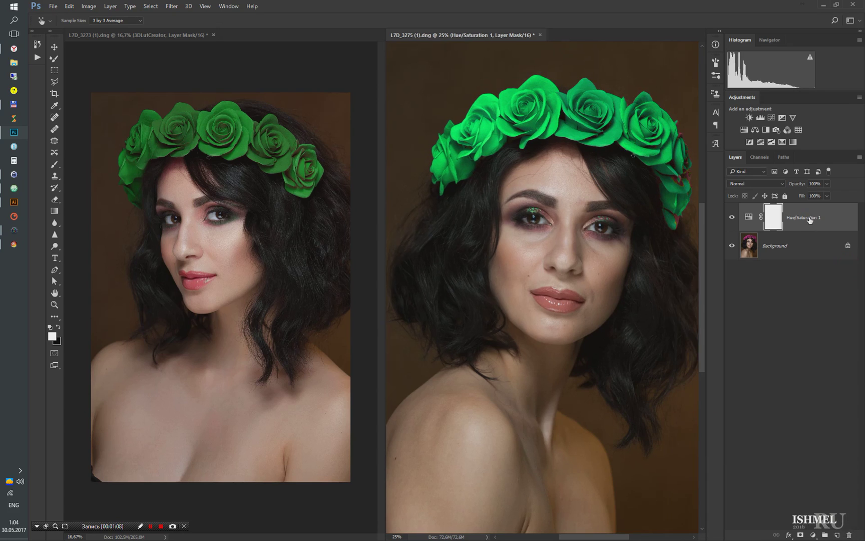
drag(801, 217, 850, 534)
click(813, 536)
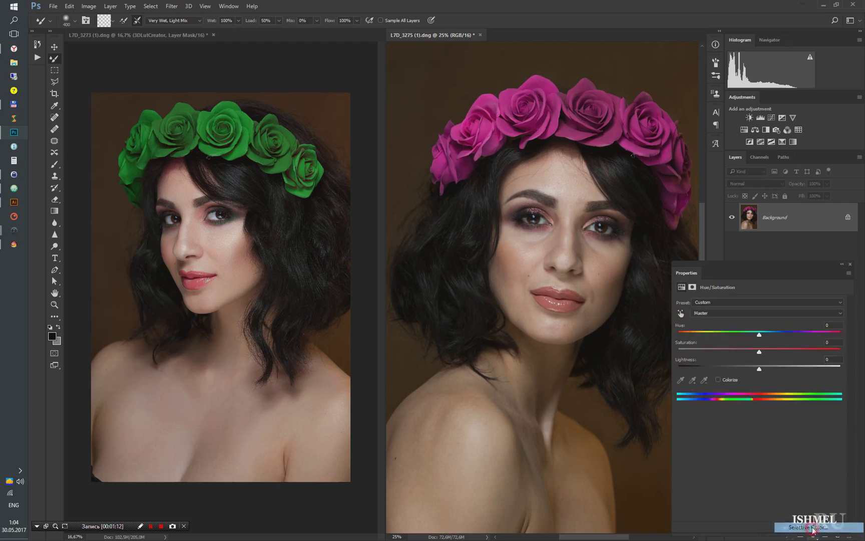
mouse_move(759, 332)
mouse_down()
mouse_move(791, 332)
mouse_move(757, 331)
mouse_up()
click(756, 312)
click(753, 345)
drag(685, 331, 809, 332)
drag(759, 348, 733, 348)
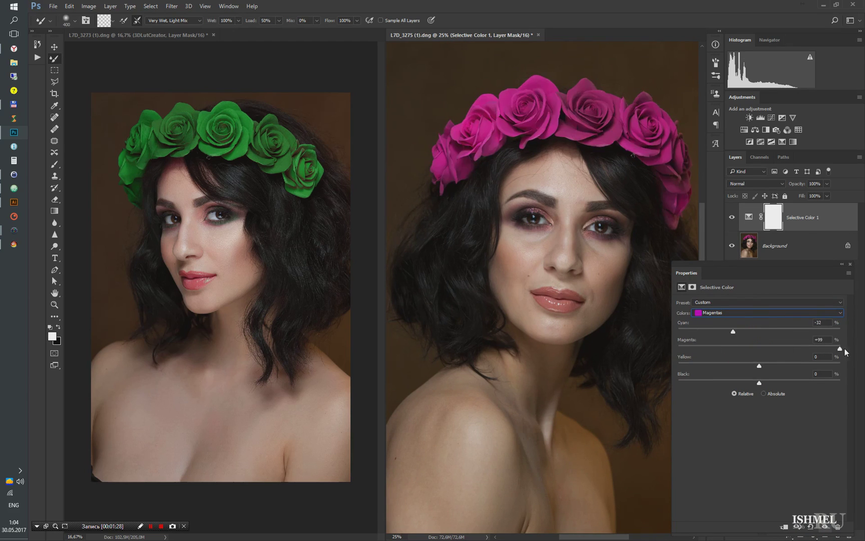
mouse_move(757, 382)
mouse_down()
mouse_move(719, 383)
mouse_move(813, 383)
mouse_move(765, 383)
mouse_up()
drag(733, 348, 839, 348)
drag(741, 332, 841, 331)
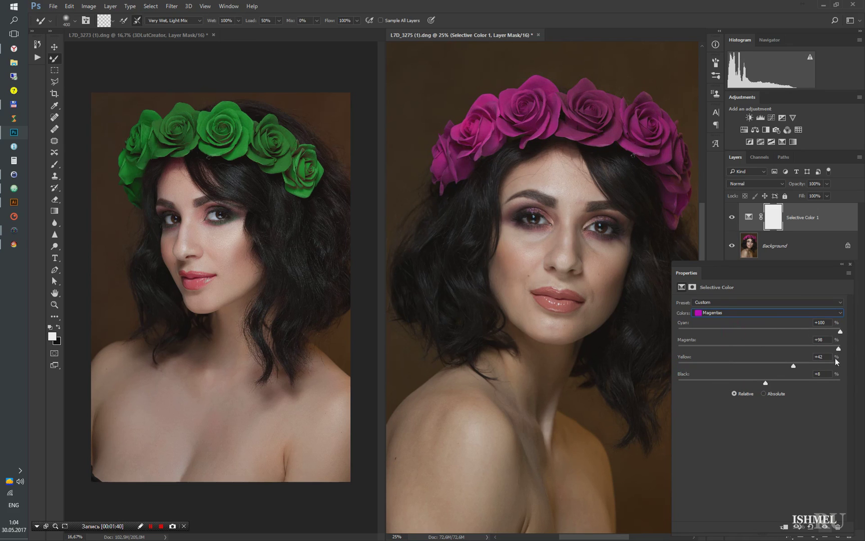
click(763, 394)
drag(794, 368, 743, 366)
drag(841, 332, 664, 333)
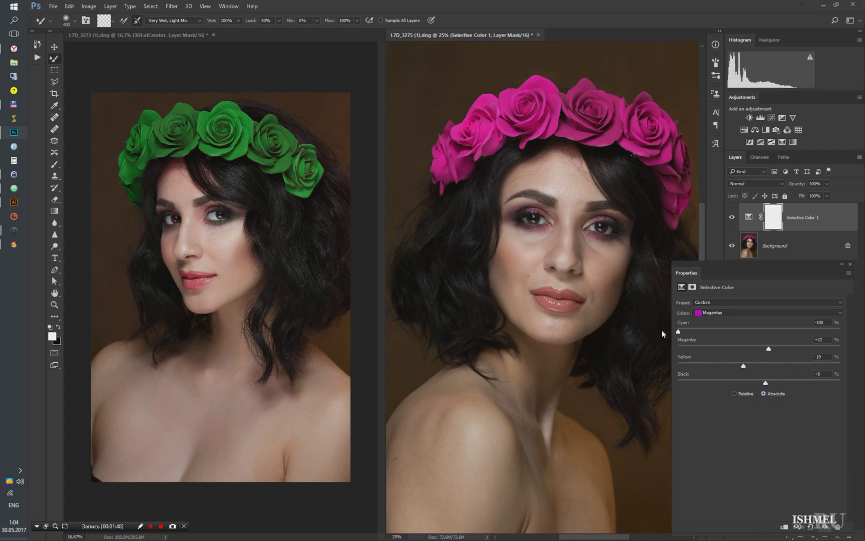
drag(768, 349, 673, 350)
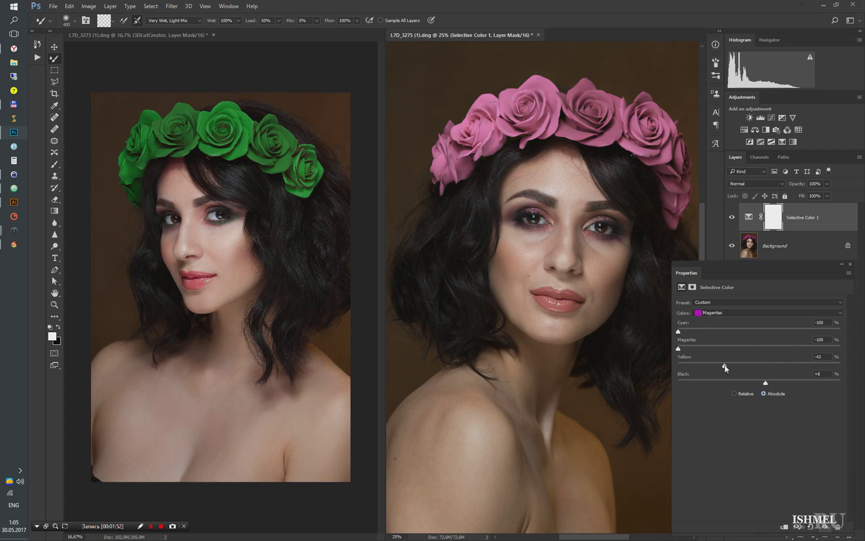
click(851, 264)
drag(802, 218, 850, 534)
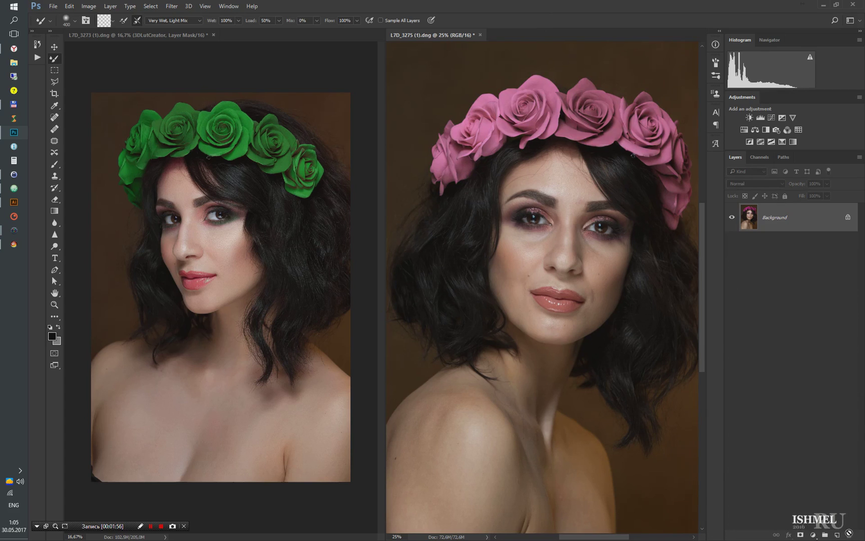
click(814, 536)
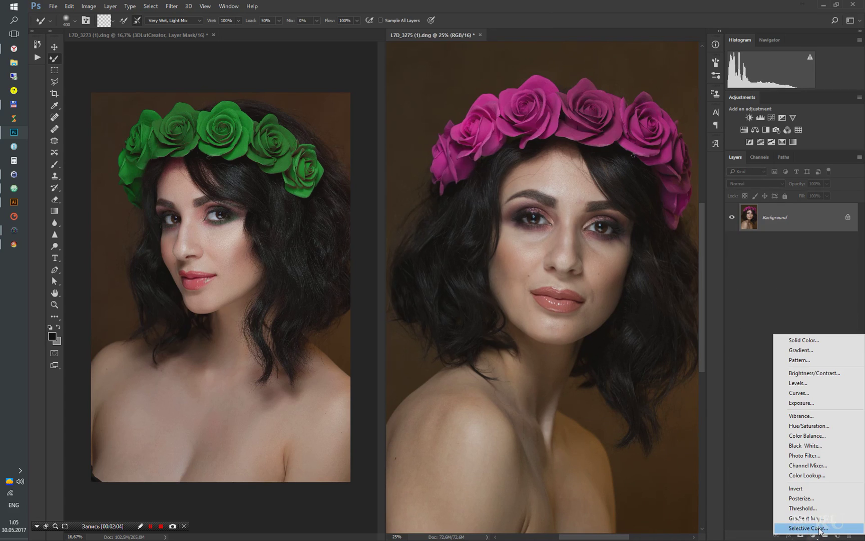
- Copy the 3DLutCreator layer onto L7D_3275, remove that copy, and return to 3D LUT Creator
click(798, 307)
click(148, 40)
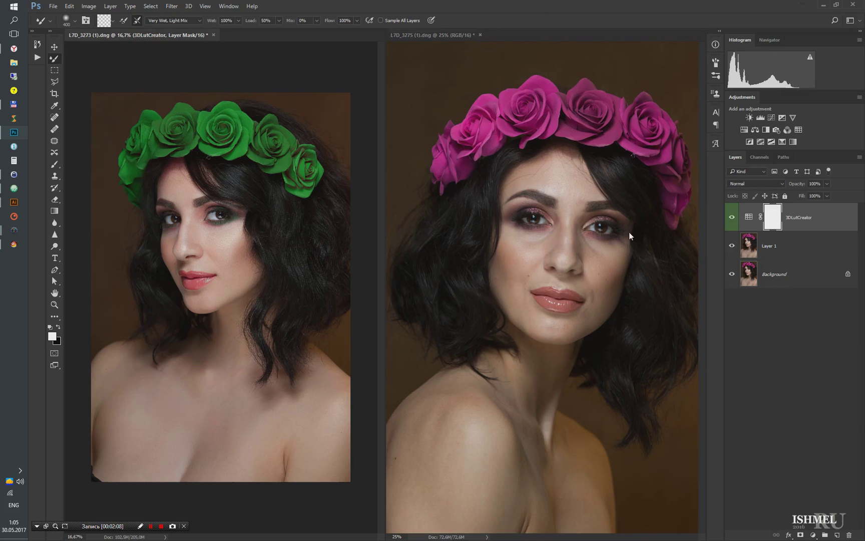
drag(810, 217, 570, 406)
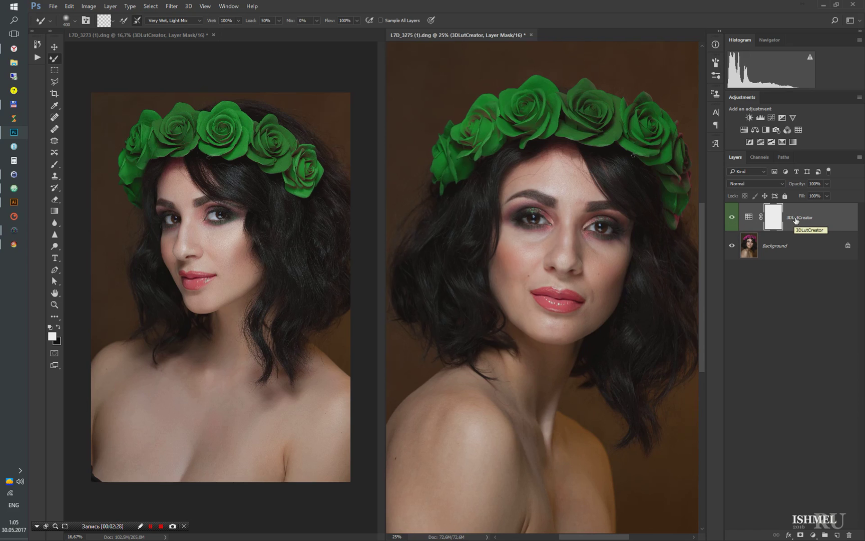
drag(796, 220, 850, 534)
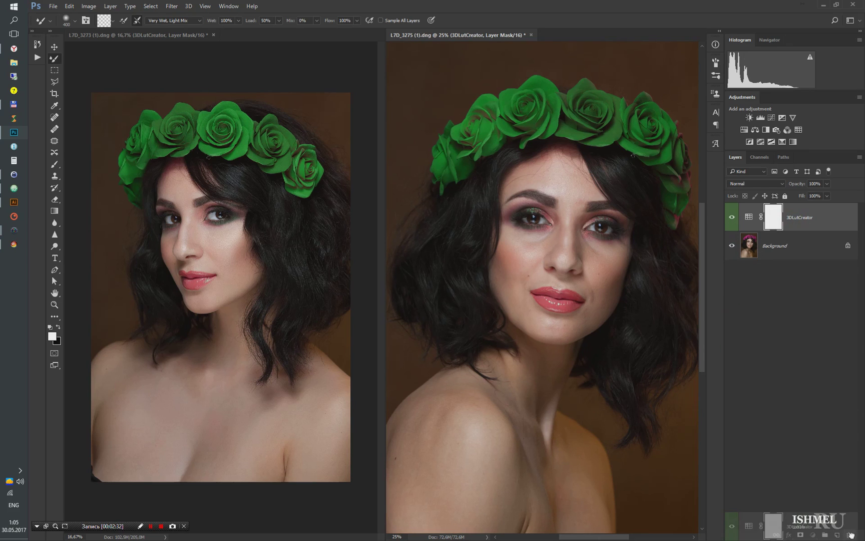
click(17, 221)
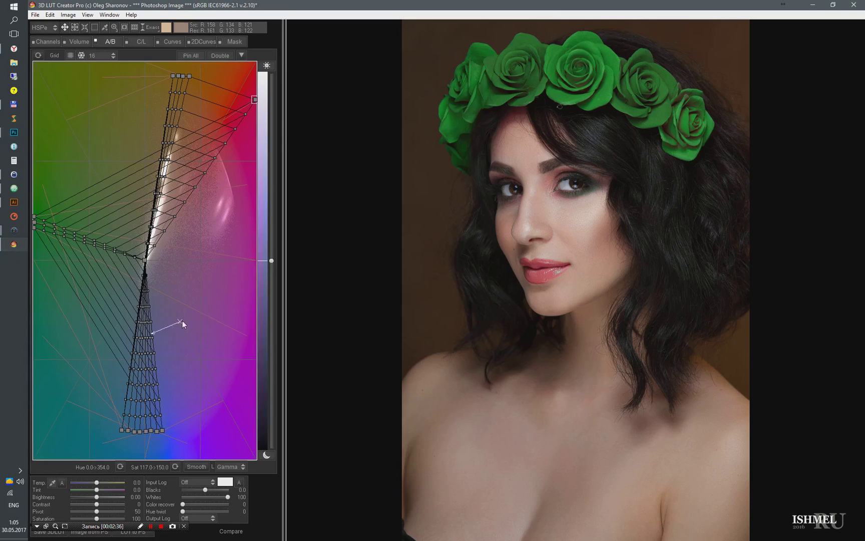
- Load L7D_3275 into 3D LUT Creator, shift its warm tones to green, and send the LUT to Photoshop
click(89, 531)
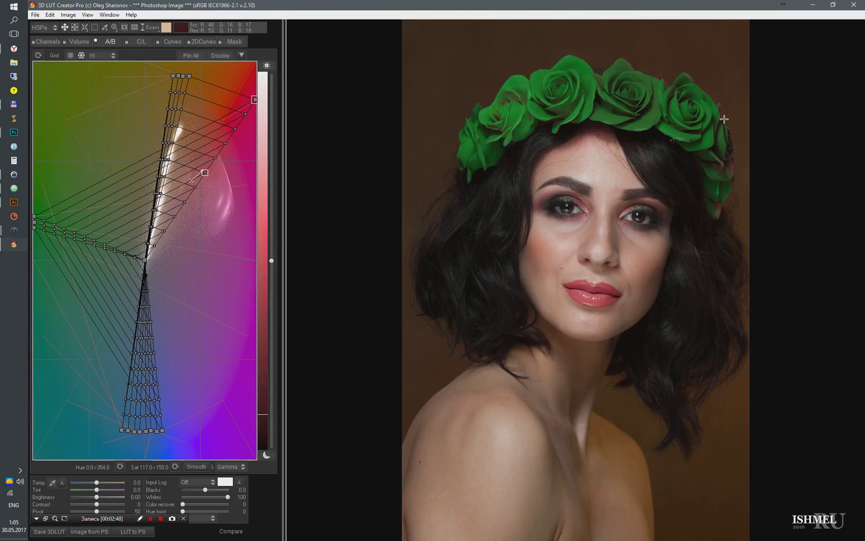
mouse_move(255, 99)
mouse_down()
mouse_move(247, 221)
mouse_move(38, 211)
mouse_up()
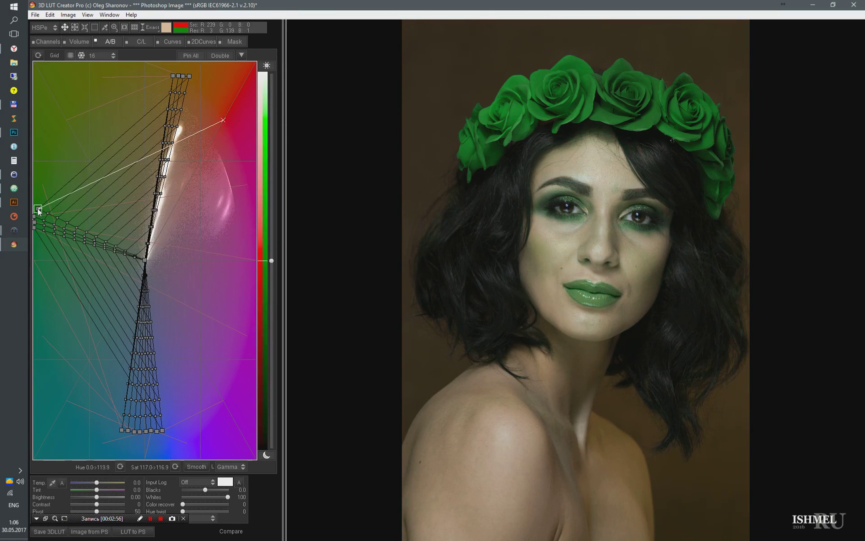
drag(39, 211, 36, 210)
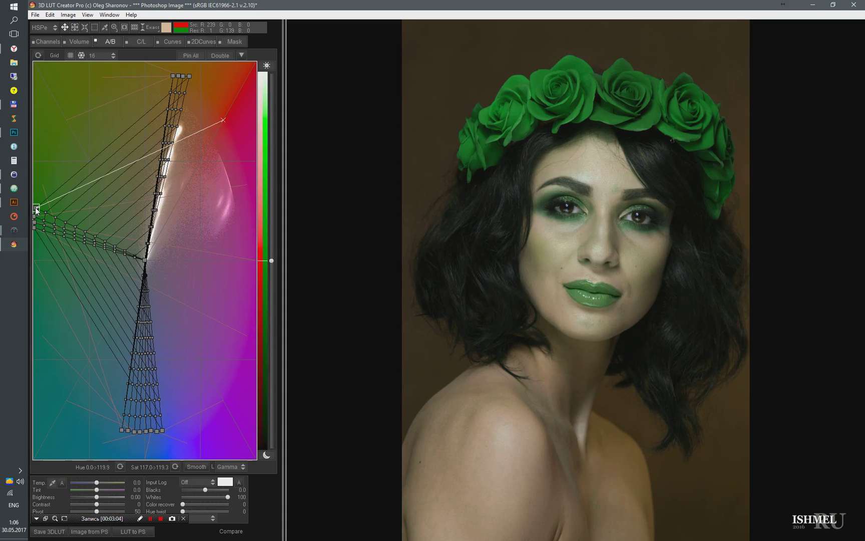
mouse_move(36, 210)
mouse_down()
mouse_move(233, 226)
mouse_move(252, 241)
mouse_move(35, 211)
mouse_up()
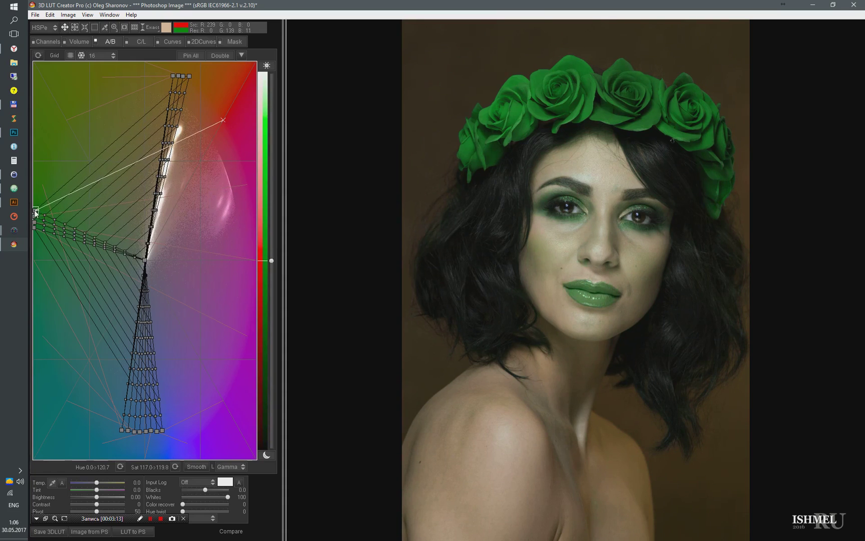
click(129, 534)
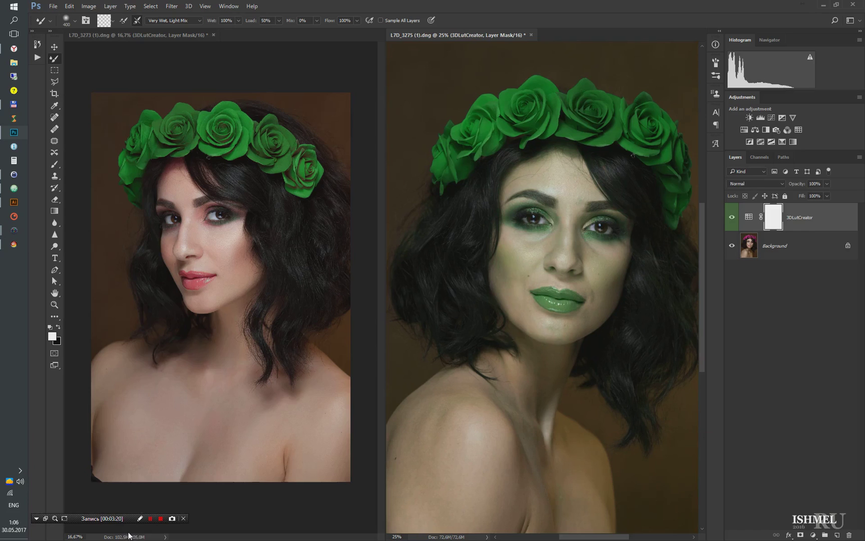
- Stamp the green result into Layer 1, delete the 3DLutCreator layer, and hide Layer 1
key(ctrl+alt+shift+e)
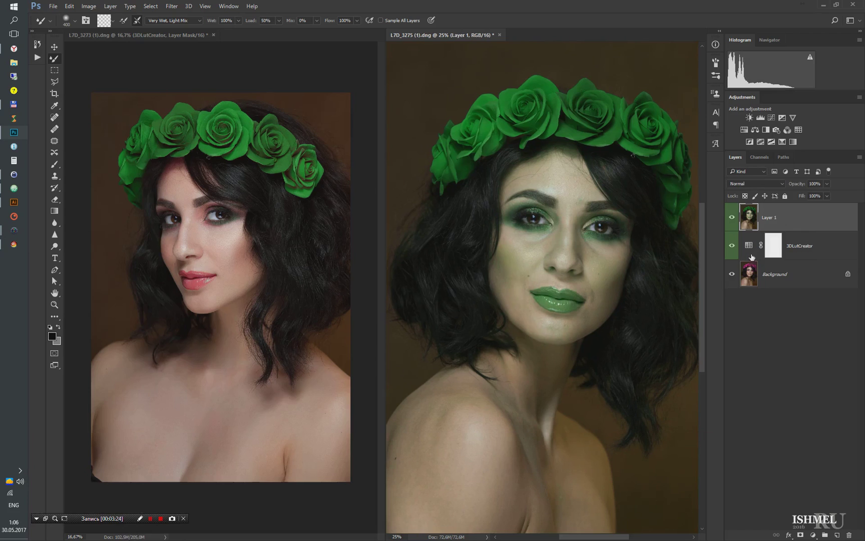
drag(811, 246, 849, 534)
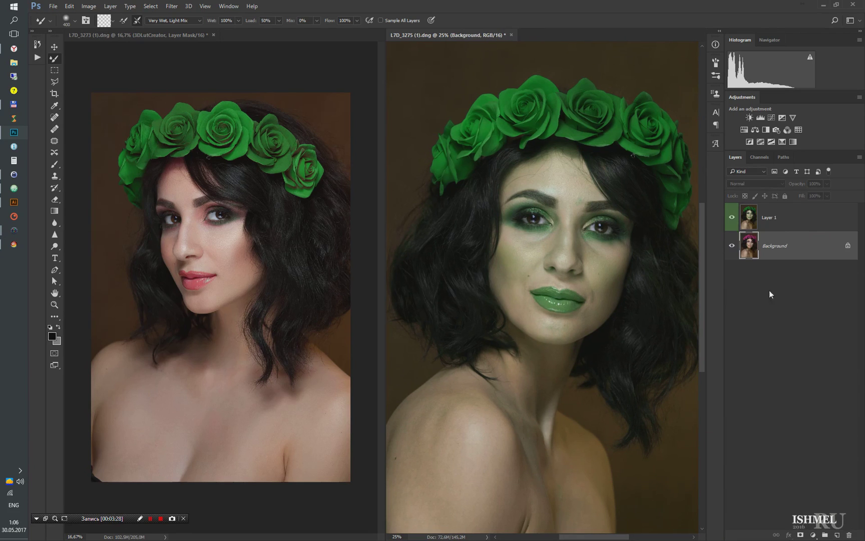
click(732, 217)
- Restore natural face colours and turn the roses from green to red-magenta
click(14, 243)
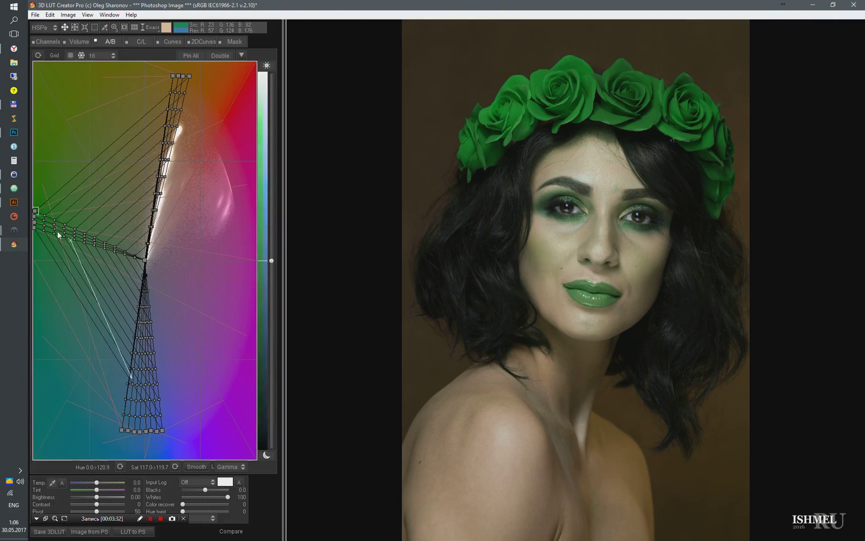
drag(211, 160, 255, 95)
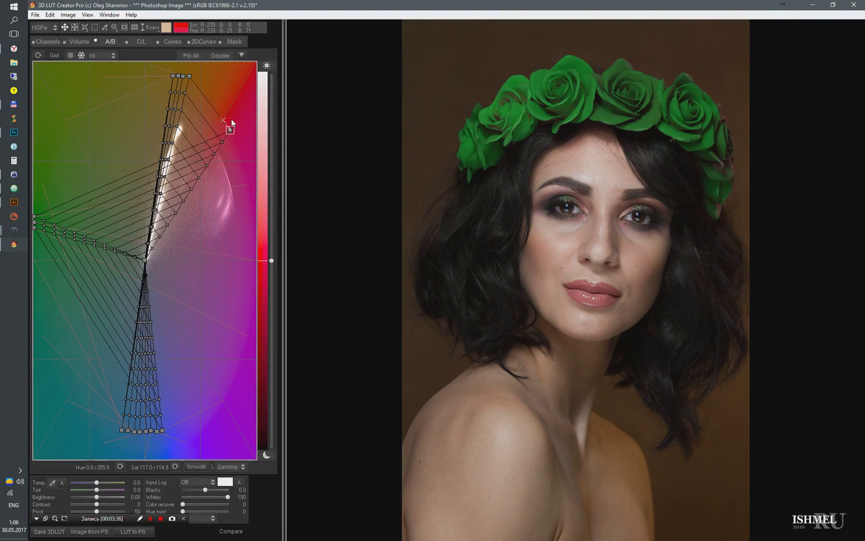
drag(224, 142, 231, 127)
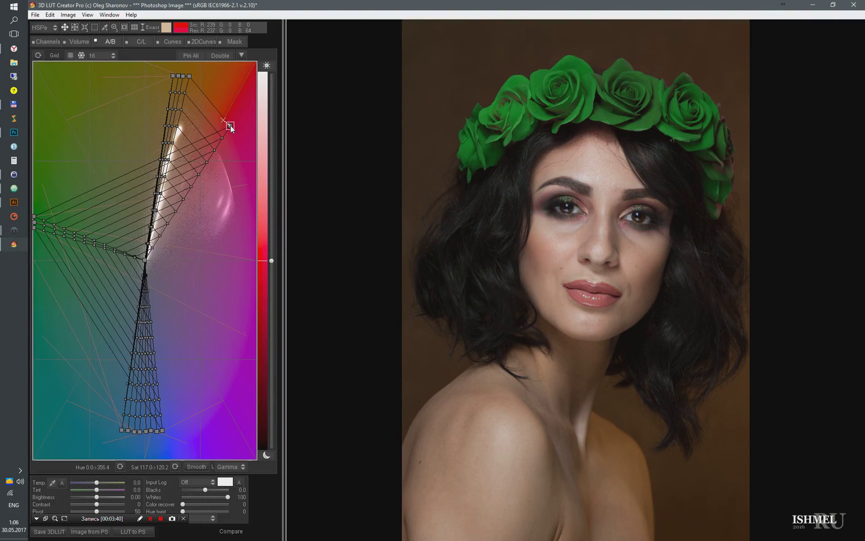
drag(247, 185, 203, 200)
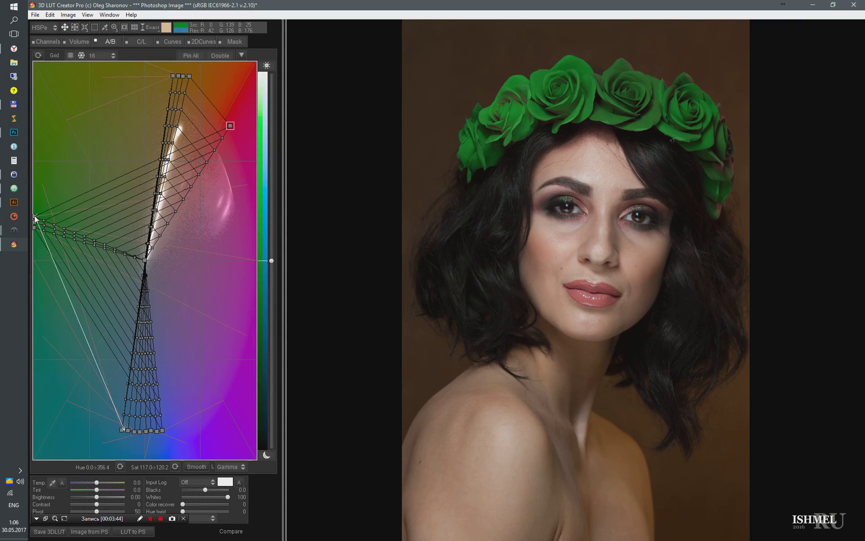
drag(203, 200, 235, 129)
mouse_move(256, 260)
mouse_down()
mouse_move(239, 136)
mouse_move(251, 98)
mouse_move(236, 109)
mouse_up()
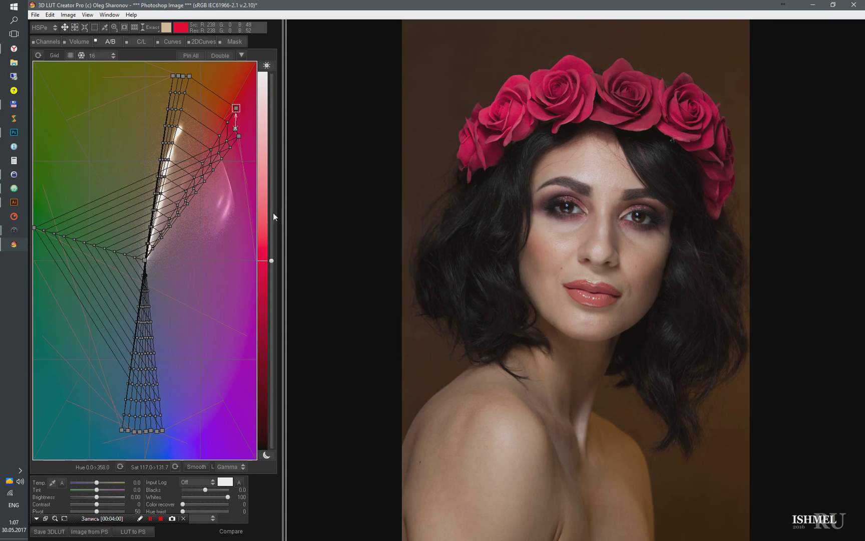
- Fine-tune the warm highlights and skin tones, then send the grade to Photoshop
mouse_move(190, 75)
mouse_down()
mouse_move(216, 105)
mouse_move(196, 83)
mouse_up()
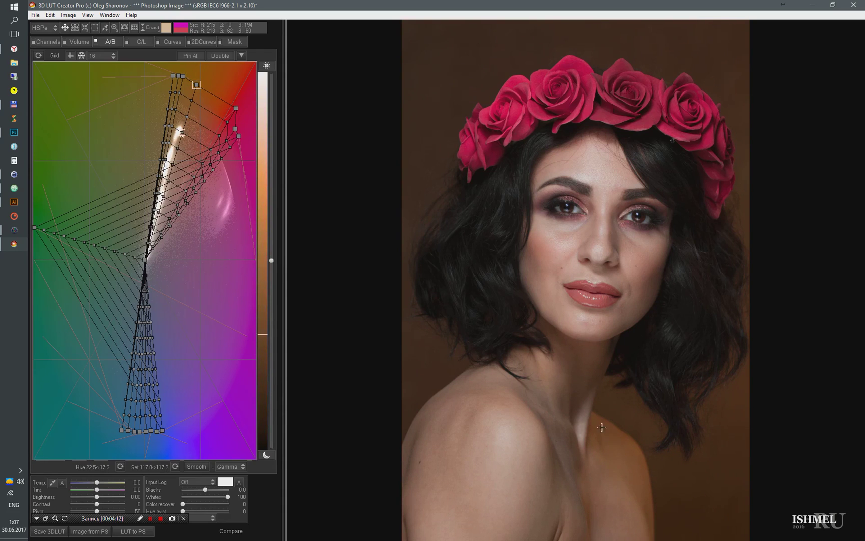
drag(181, 132, 184, 144)
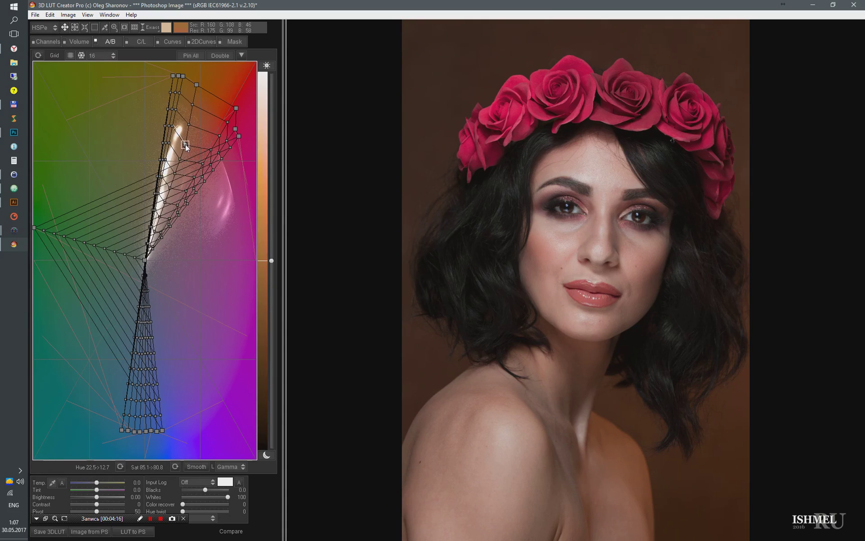
drag(195, 85, 188, 80)
click(129, 533)
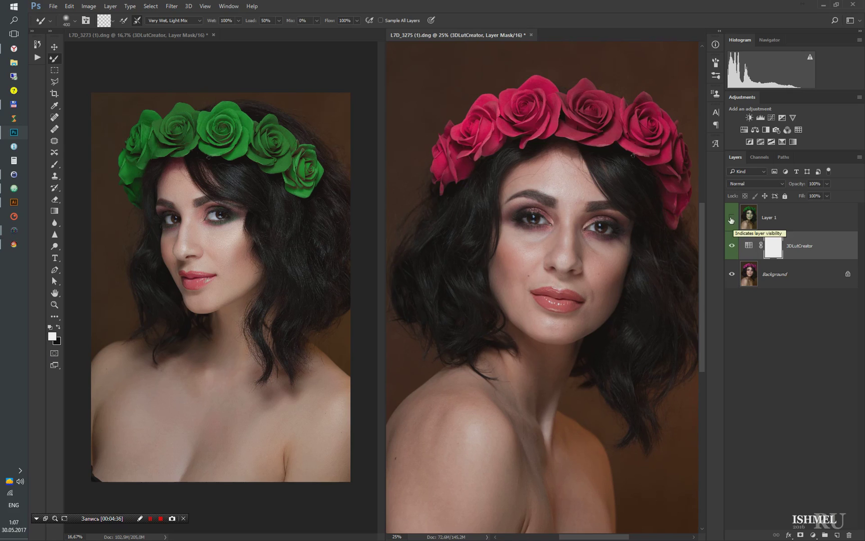
- Give Layer 1 an inverted mask and make the layer visible again
click(771, 218)
click(800, 534)
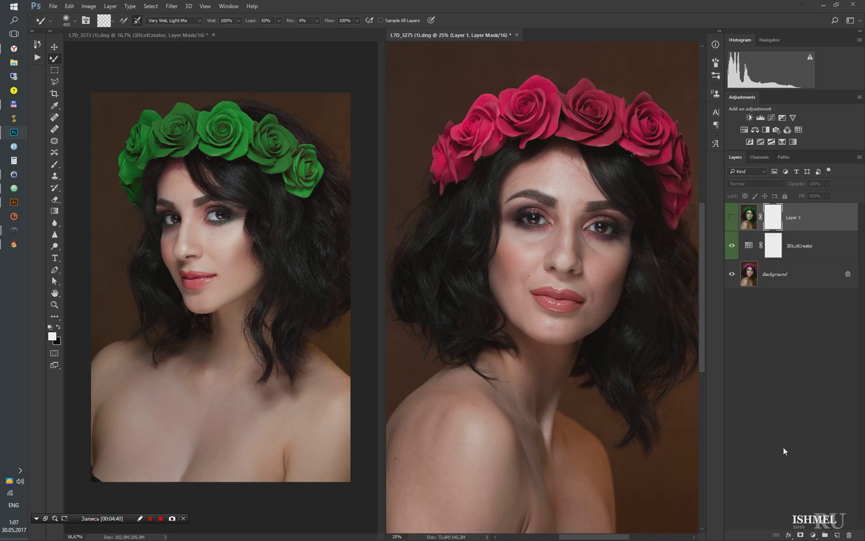
click(732, 218)
key(ctrl+i)
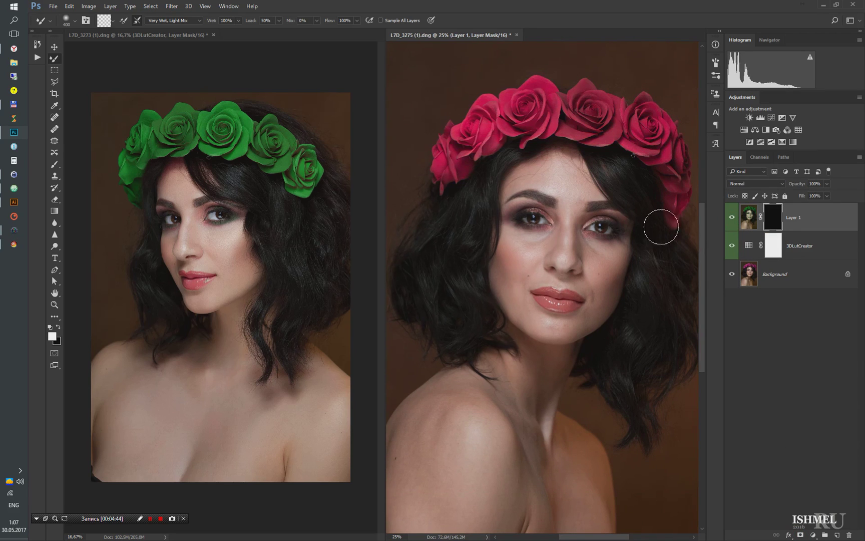
- Paint white on the mask to reveal green roses on the crown and the eye's outer corner
click(54, 165)
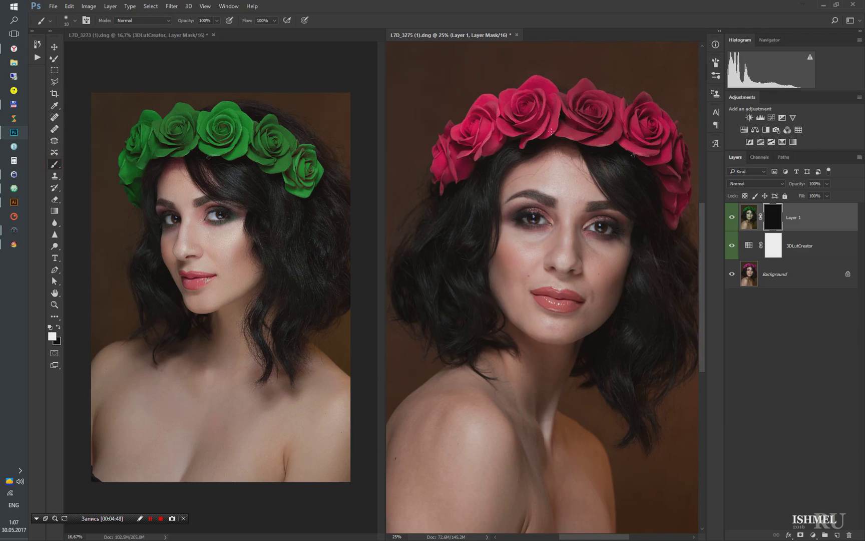
key(bracketright)
key(bracketright)
key(bracketright)
mouse_move(607, 131)
mouse_down()
mouse_move(445, 159)
mouse_move(456, 140)
mouse_move(444, 178)
mouse_move(454, 145)
mouse_move(485, 109)
mouse_move(516, 98)
mouse_move(601, 100)
mouse_move(639, 146)
mouse_move(588, 103)
mouse_move(656, 118)
mouse_move(643, 106)
mouse_move(674, 159)
mouse_move(674, 213)
mouse_move(666, 140)
mouse_up()
key(bracketleft)
key(bracketleft)
click(620, 230)
key(ctrl+minus)
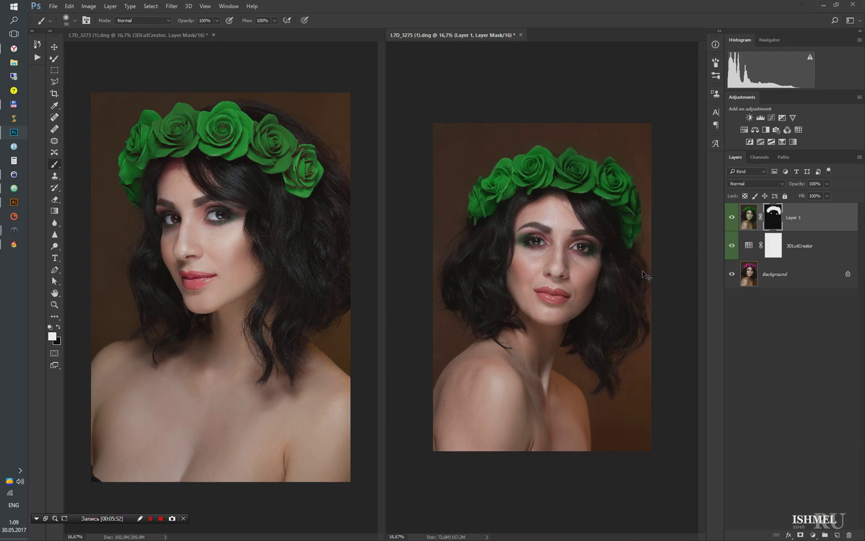
key(ctrl+plus)
- Zoom the first portrait to 25% and reposition its view, then reactivate L7D_3275
click(179, 34)
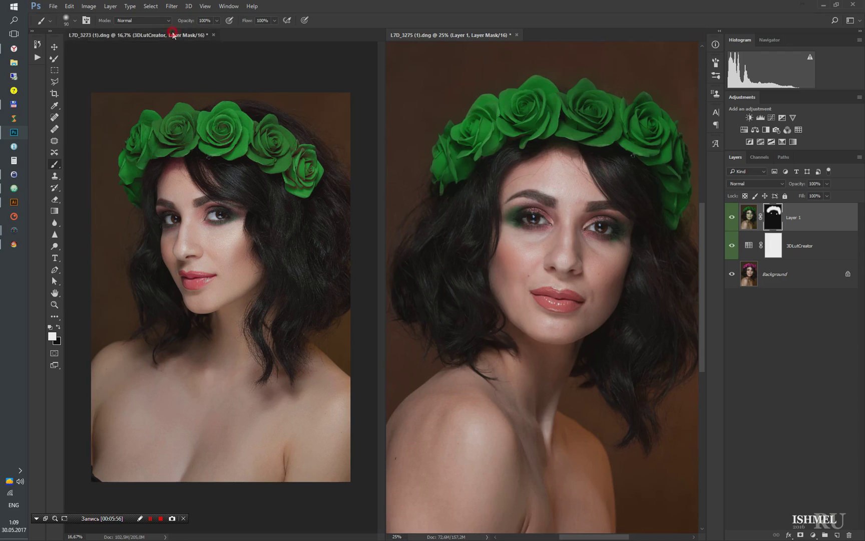
key(ctrl+plus)
drag(250, 213, 247, 265)
click(597, 246)
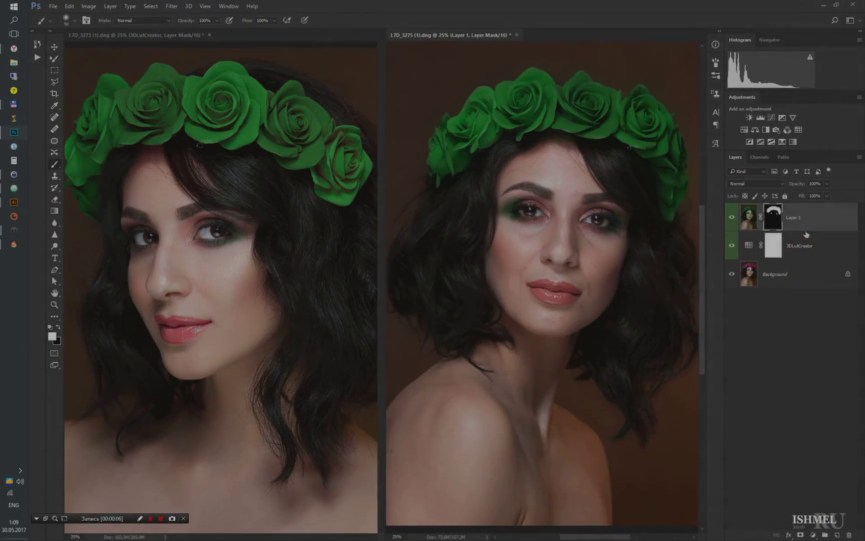
- Stamp visible layers into Layer 2 and run the Frequency Separation action
key(ctrl+shift+alt+e)
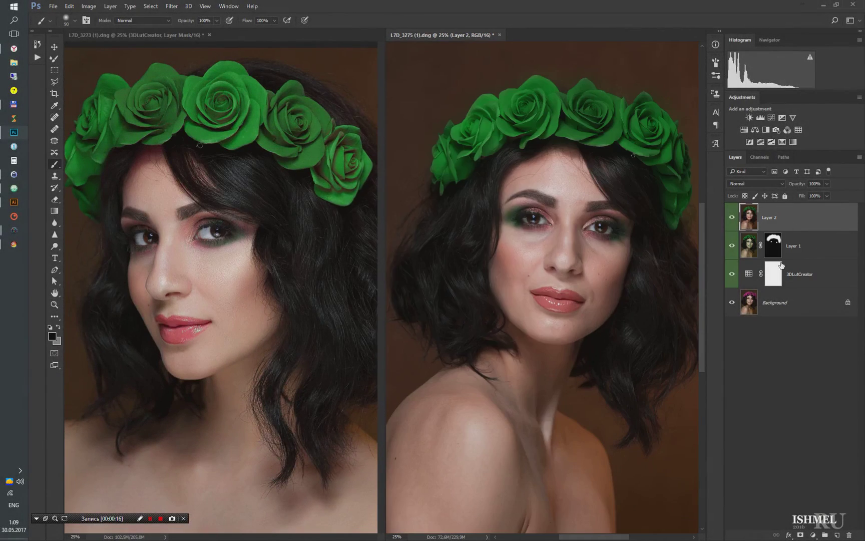
click(37, 57)
click(78, 82)
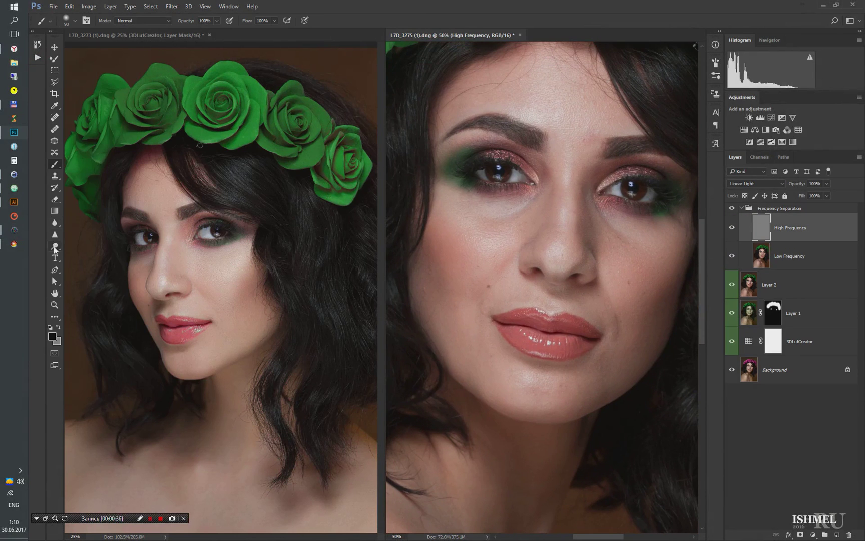
- Clone-stamp clean texture over the cheek blemishes on the High Frequency layer
click(54, 176)
scroll(550, 406, up, 2)
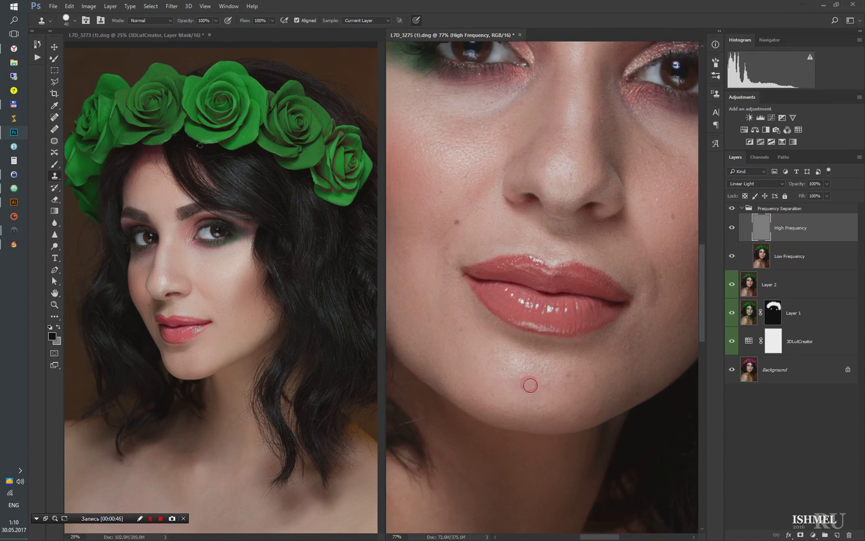
scroll(606, 367, up, 2)
scroll(606, 368, left, 1)
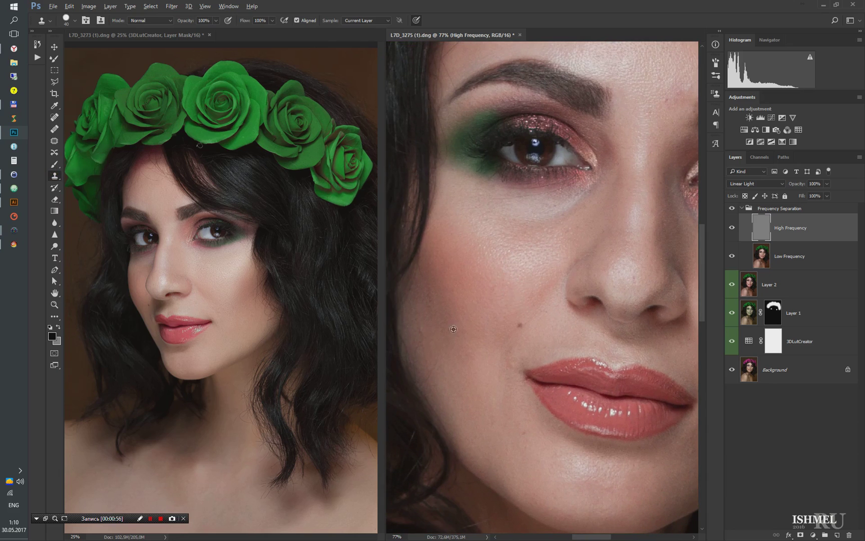
key(bracketleft)
scroll(566, 258, up, 3)
scroll(565, 259, right, 2)
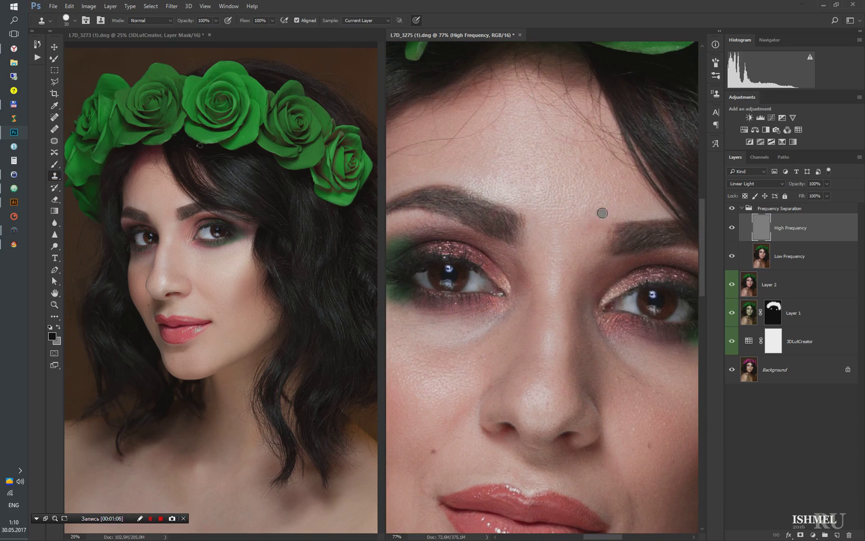
scroll(577, 164, down, 3)
scroll(576, 163, right, 1)
click(581, 286)
click(633, 319)
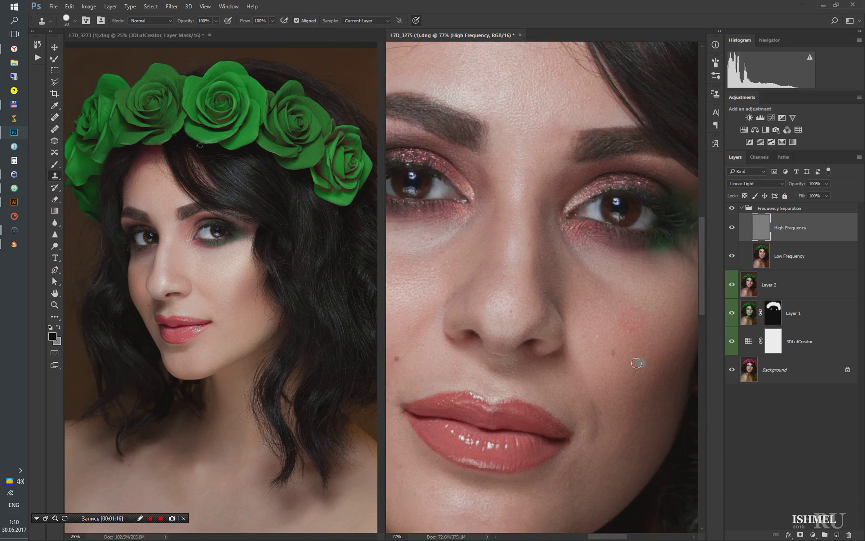
scroll(589, 325, up, 2)
scroll(586, 287, left, 3)
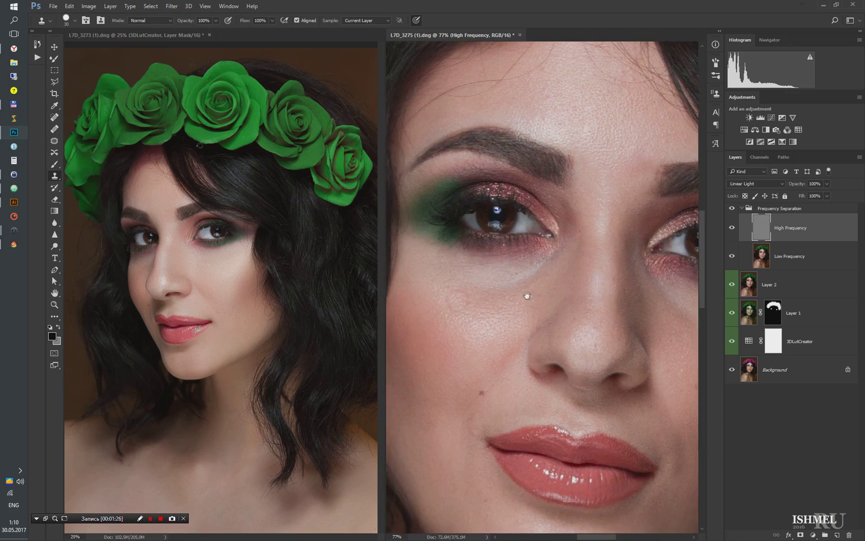
drag(560, 273, 564, 301)
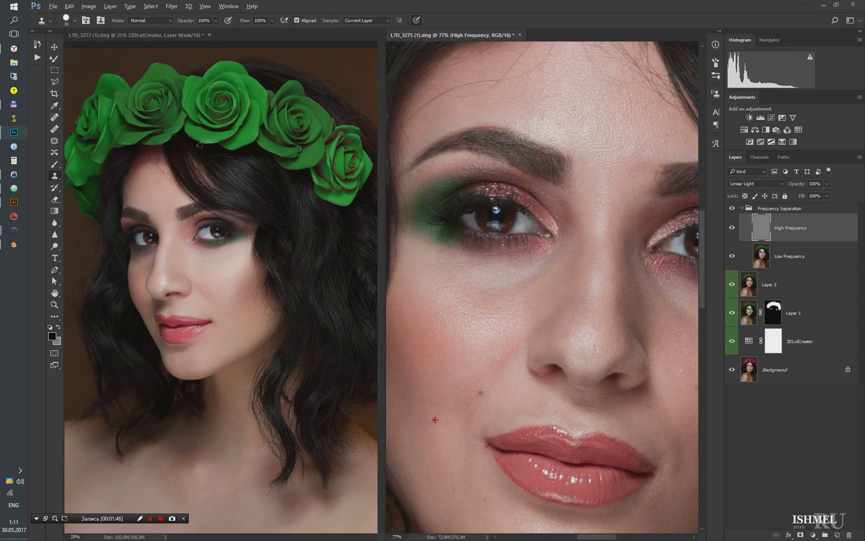
- Retouch the neck and shoulder area, then fit the whole right portrait to the window
scroll(471, 401, down, 3)
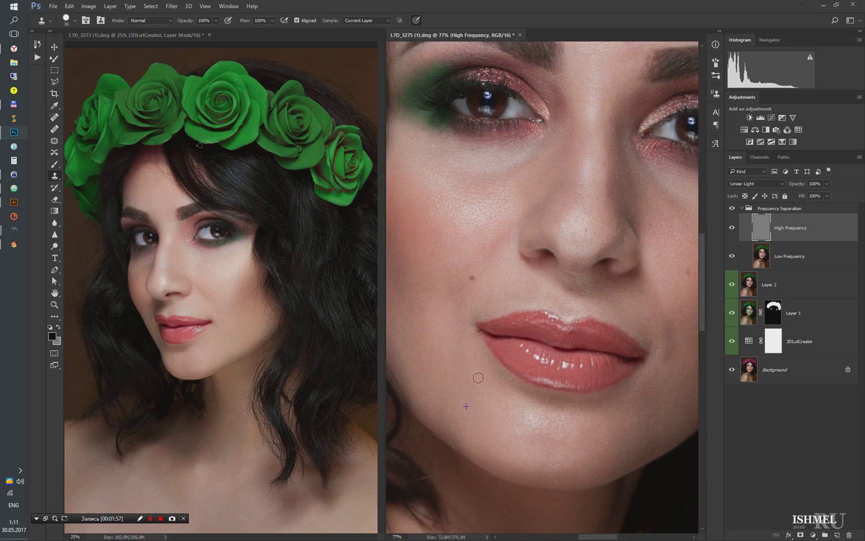
drag(582, 422, 499, 190)
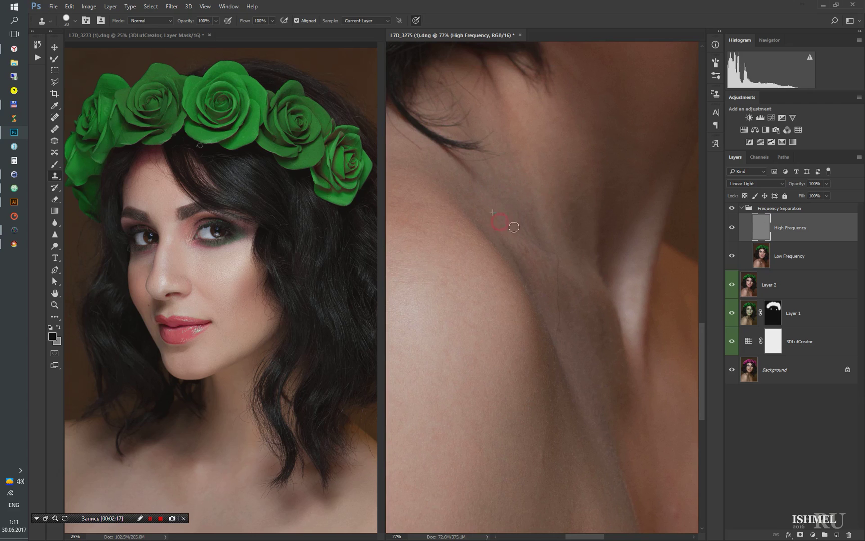
scroll(558, 300, down, 5)
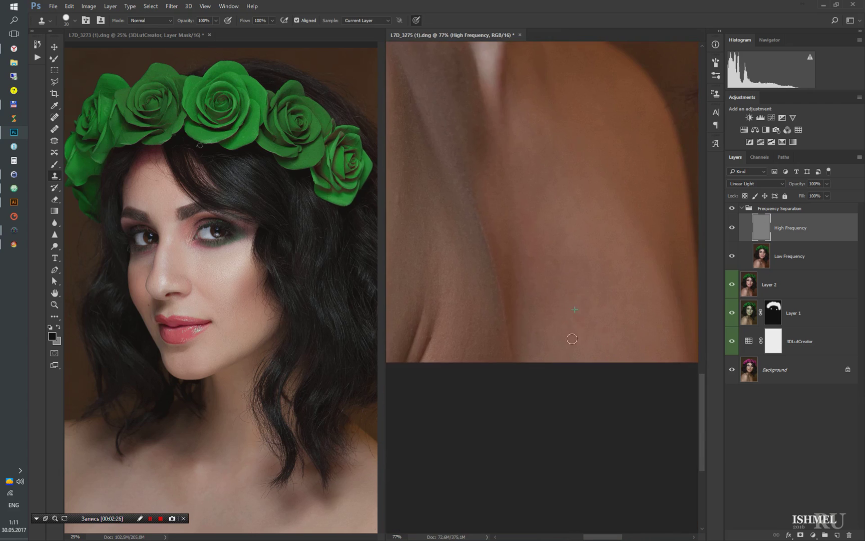
scroll(571, 332, up, 4)
scroll(501, 320, left, 3)
scroll(673, 271, down, 2)
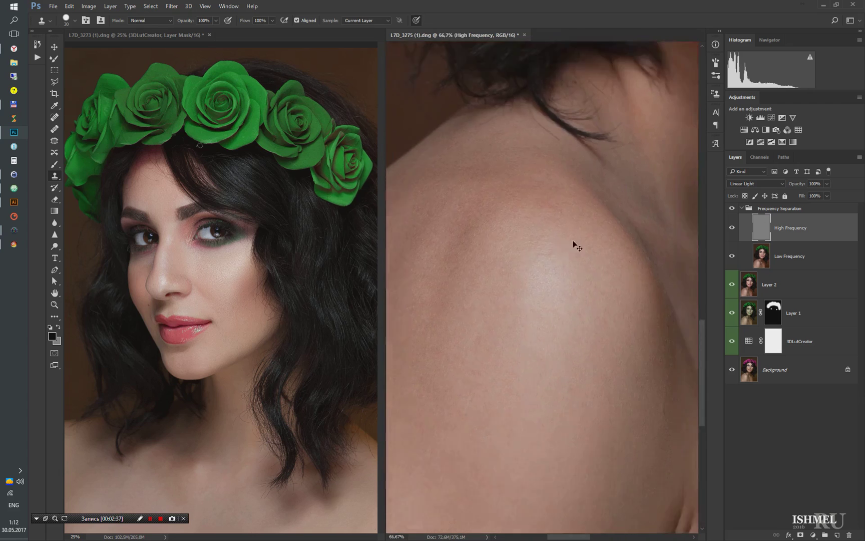
scroll(568, 246, down, 3)
scroll(580, 286, up, 2)
key(alt+bracketleft)
- Blend cheek and shoulder tones on Low Frequency with the Mixer Brush, then duplicate the layer
key(b)
key(bracketleft)
key(bracketleft)
key(bracketleft)
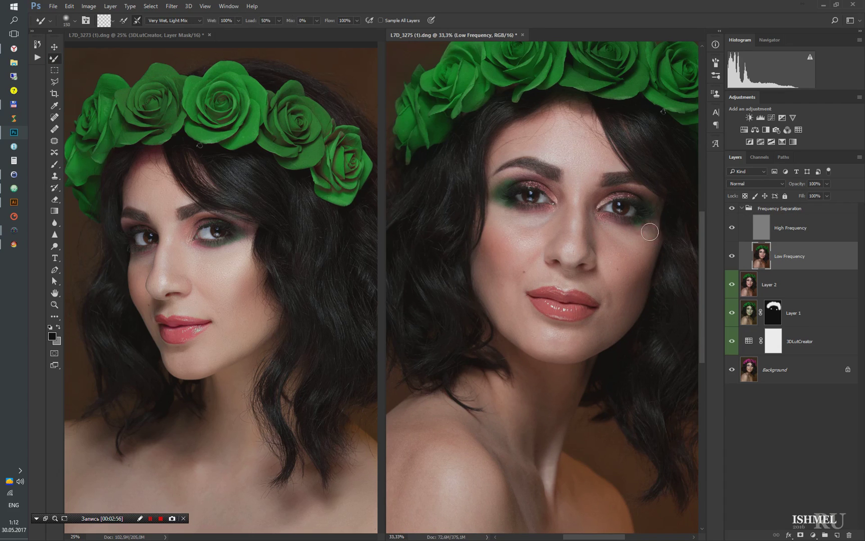
key(bracketleft)
key(bracketleft)
key(bracketright)
key(bracketright)
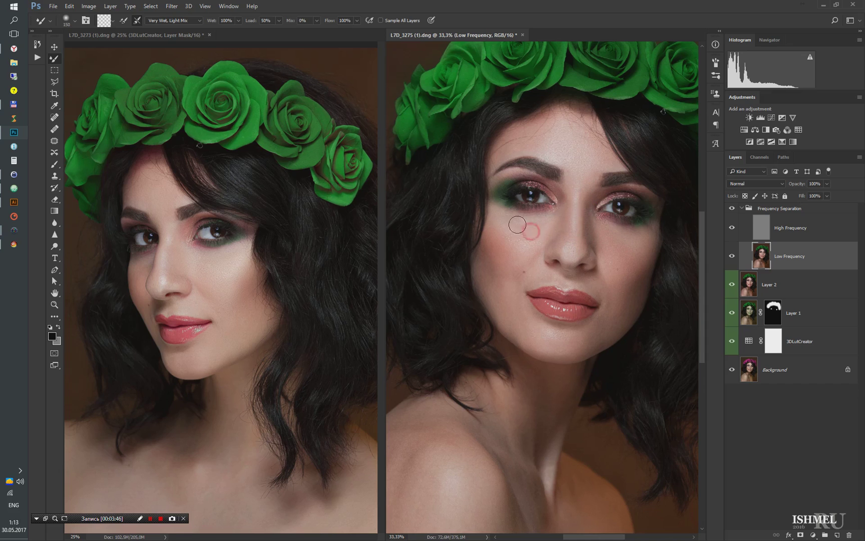
scroll(491, 400, down, 3)
key(bracketright)
key(bracketright)
key(bracketright)
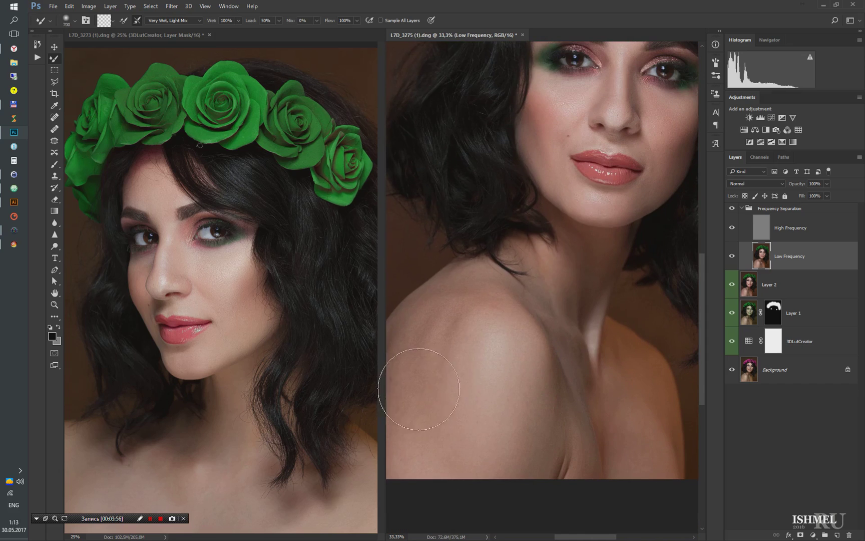
key(bracketleft)
key(bracketleft)
key(bracketleft)
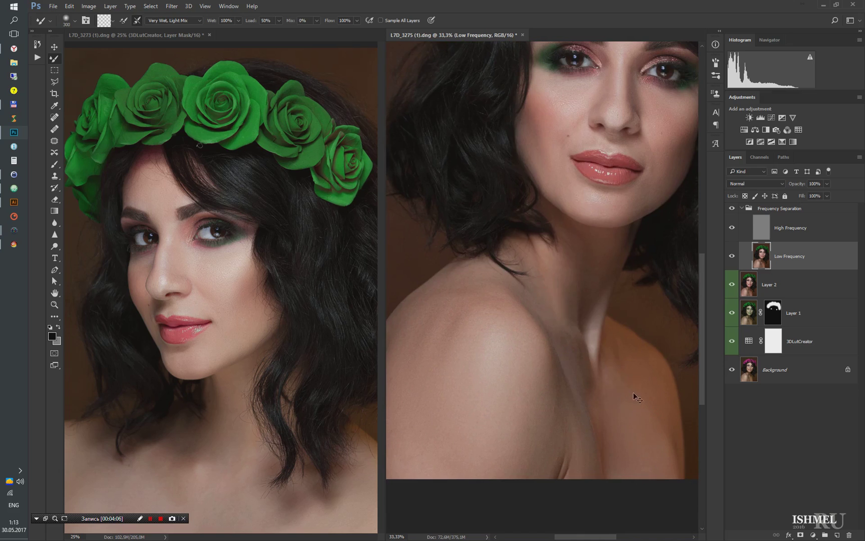
key(ctrl+minus)
key(ctrl+j)
- Apply Imagenomic Portraiture smoothing to the Low Frequency copy
click(172, 6)
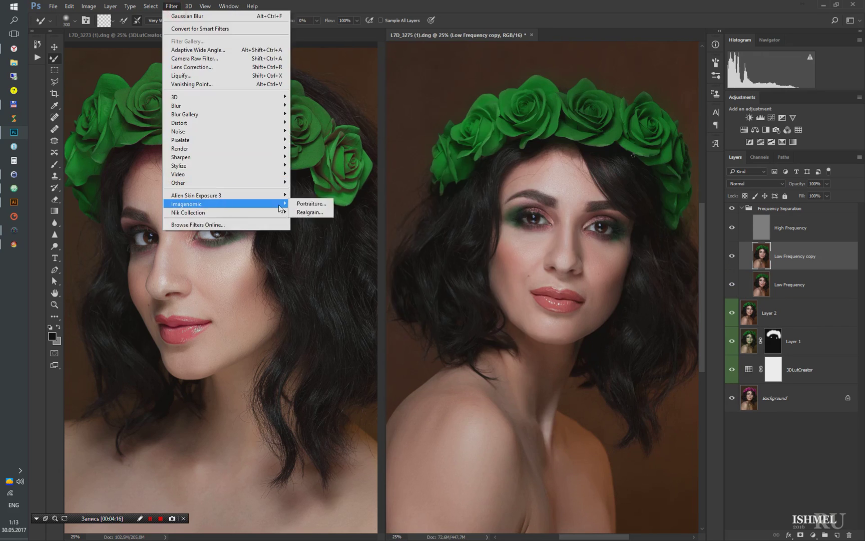
click(311, 203)
key(Return)
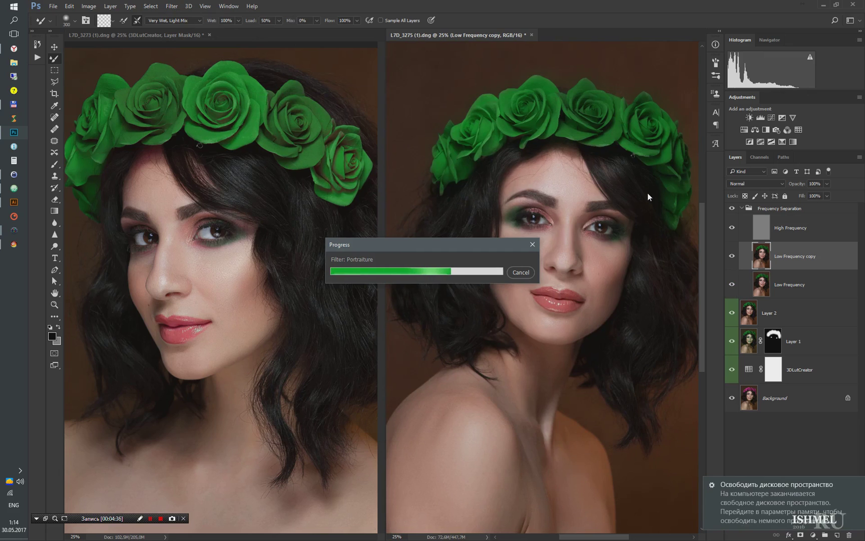
- Add a High Frequency copy at about 18% opacity and stamp all visible layers on top
click(794, 227)
key(ctrl+j)
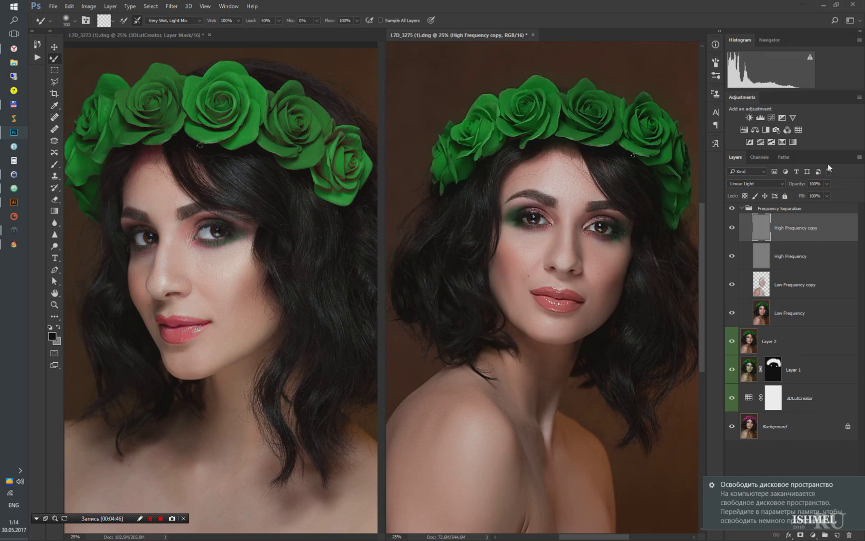
drag(785, 196, 795, 196)
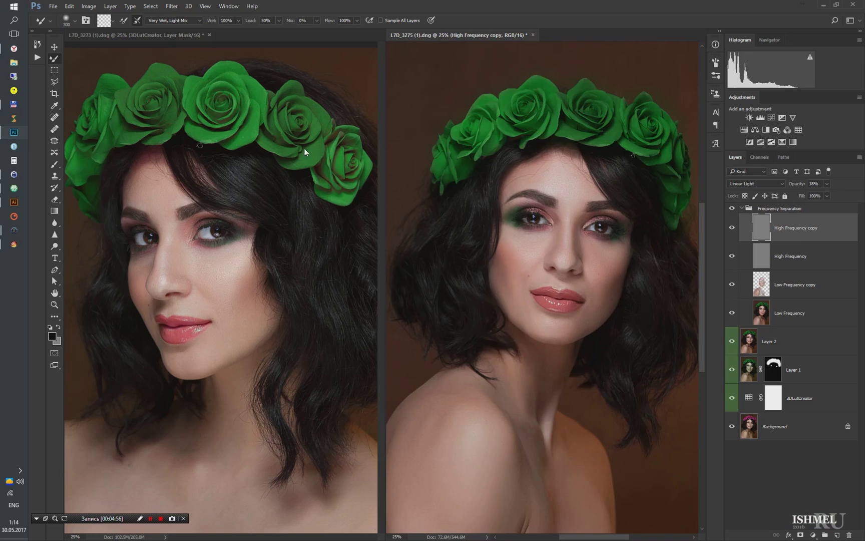
key(ctrl+shift+alt+e)
- Run the luminosity mask action on the right portrait and add a brightening Curves 1 layer
click(37, 57)
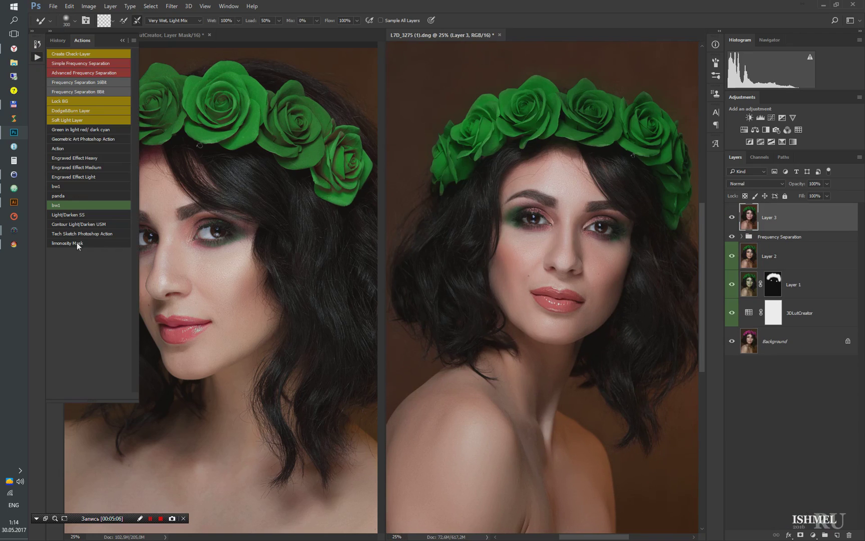
click(80, 244)
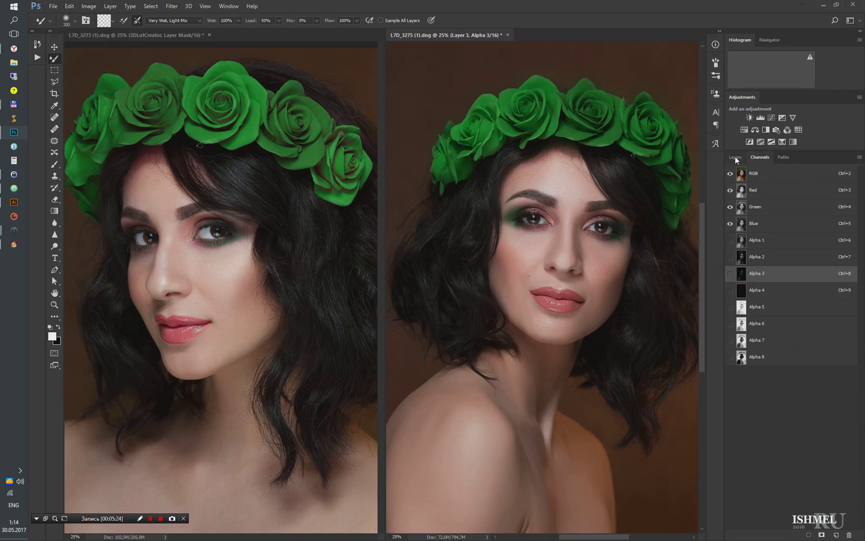
click(735, 156)
click(812, 535)
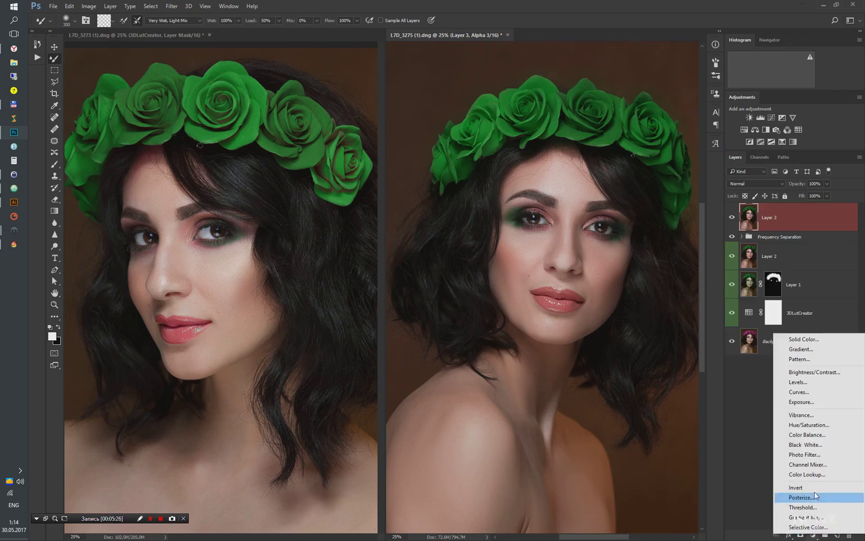
click(801, 403)
drag(754, 393, 753, 356)
click(750, 228)
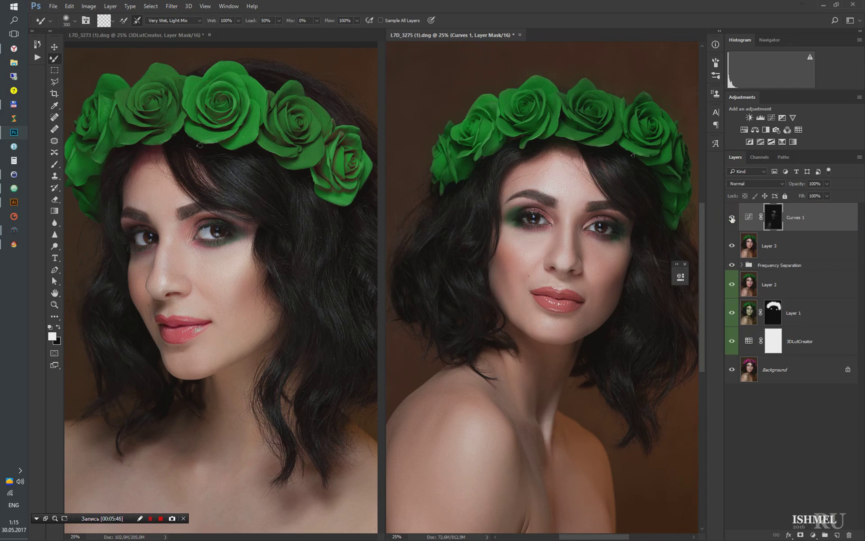
- Duplicate Curves 1 and add Curves 2, masked by a luminosity channel, with a reshaped two-point curve
key(ctrl+j)
click(760, 157)
ctrl+click(742, 376)
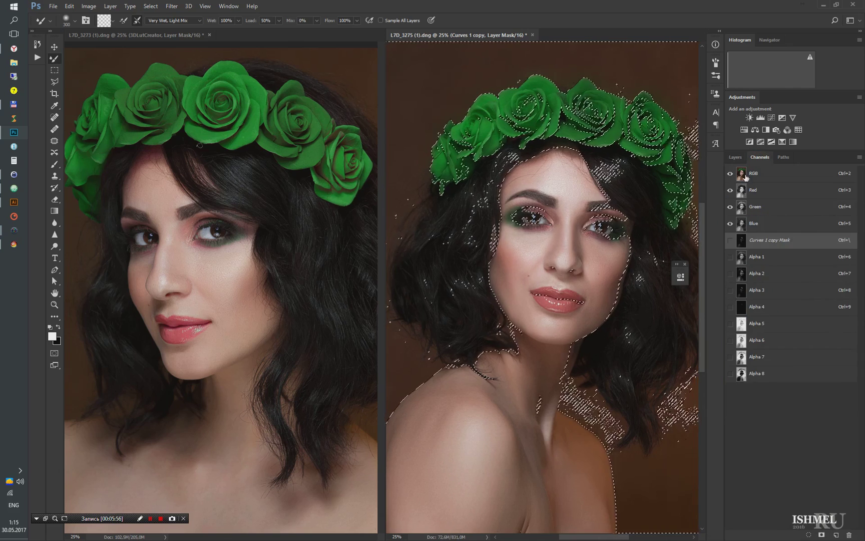
click(734, 157)
click(811, 535)
click(801, 405)
drag(521, 275, 245, 220)
drag(310, 325, 313, 334)
drag(344, 304, 346, 298)
click(384, 210)
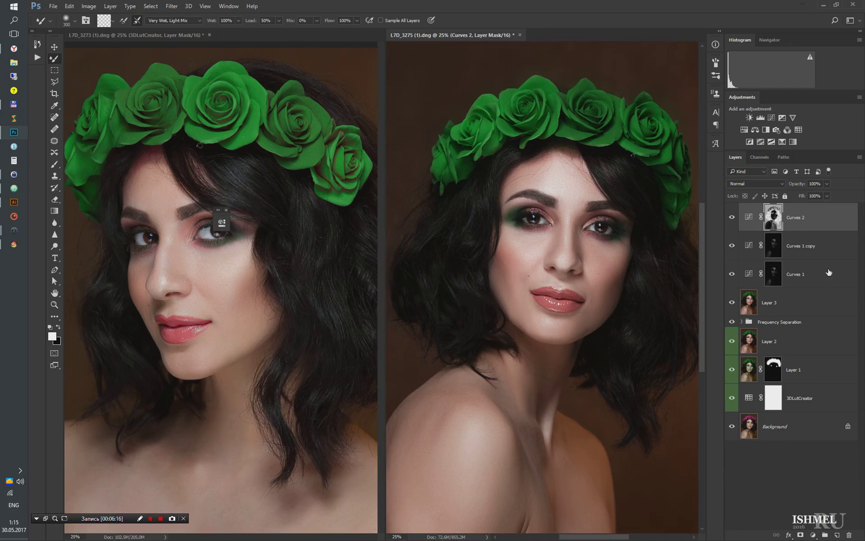
- Add a luminosity-masked Curves 3 layer with a raised midpoint to brighten the right portrait
click(826, 251)
click(759, 157)
click(735, 157)
click(812, 535)
click(801, 391)
mouse_move(319, 333)
mouse_down()
mouse_move(319, 318)
mouse_move(351, 291)
mouse_up()
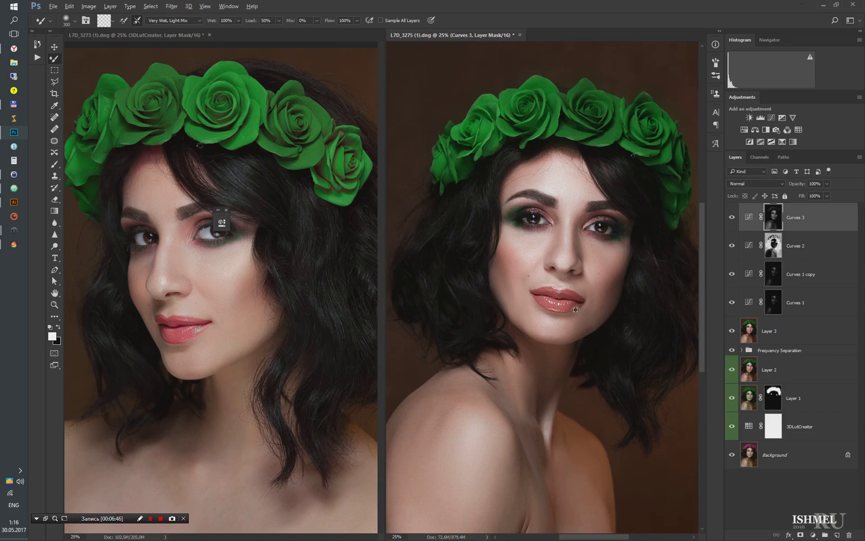
key(ctrl+0)
- Switch to the left portrait, make Layer 2 active, and run the luminosity mask action
click(135, 34)
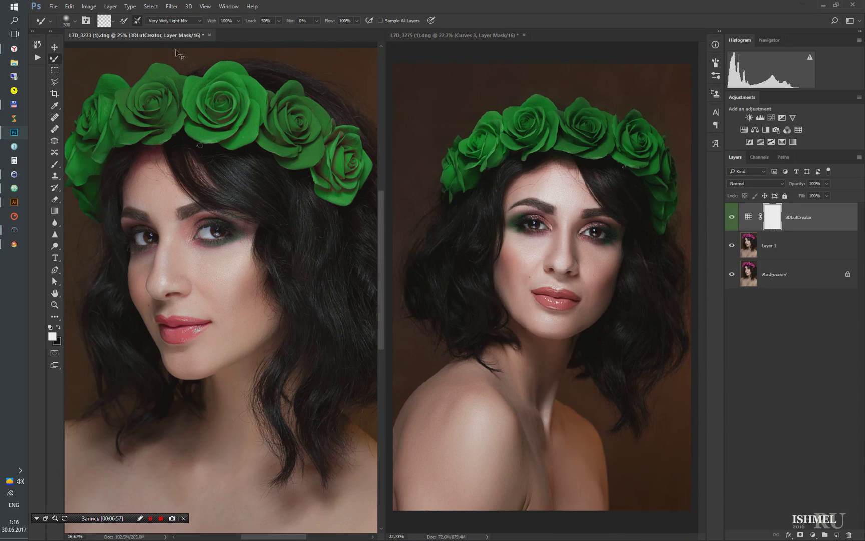
key(ctrl+0)
click(760, 157)
key(alt+bracketleft)
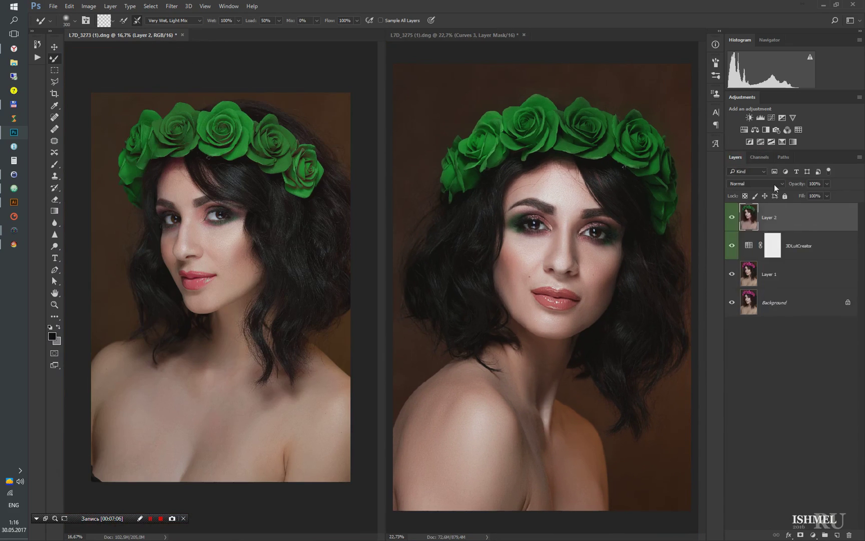
click(37, 58)
click(88, 244)
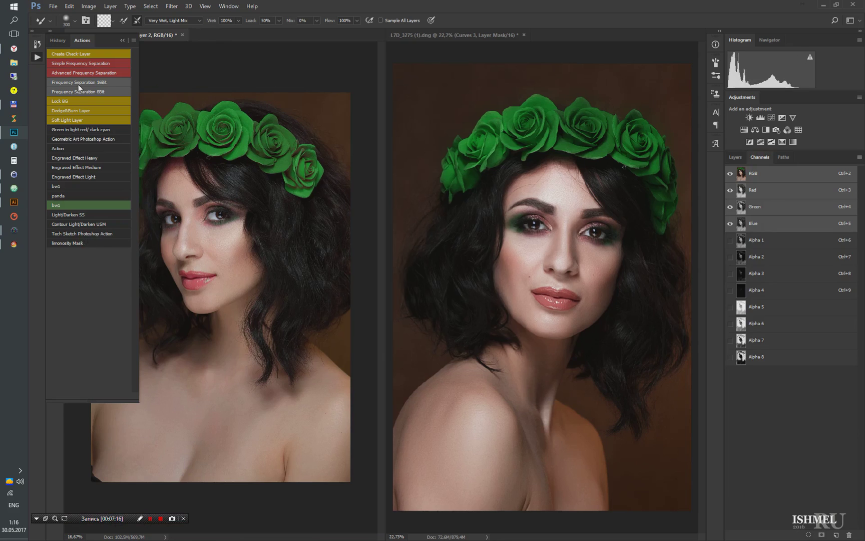
- Add a Curves 1 adjustment layer bent upward to brighten the left portrait
click(736, 157)
click(813, 535)
click(811, 390)
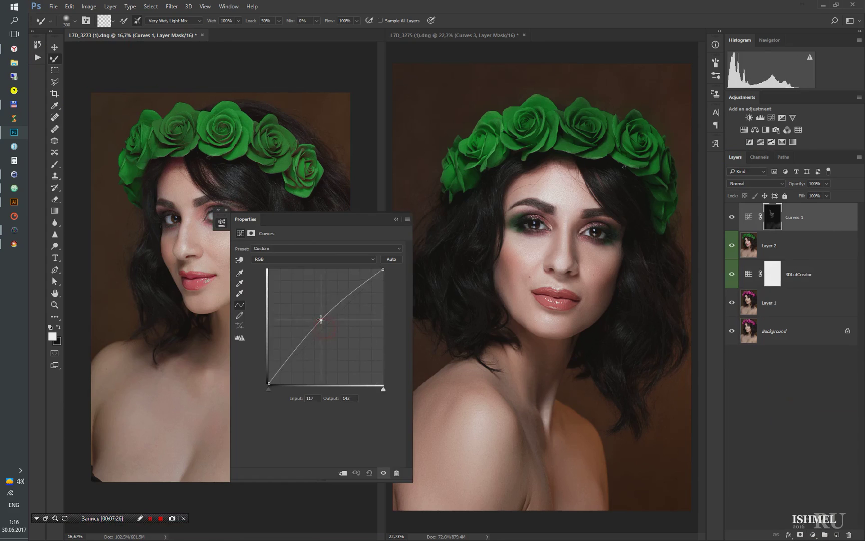
drag(315, 318, 313, 308)
drag(322, 216, 390, 229)
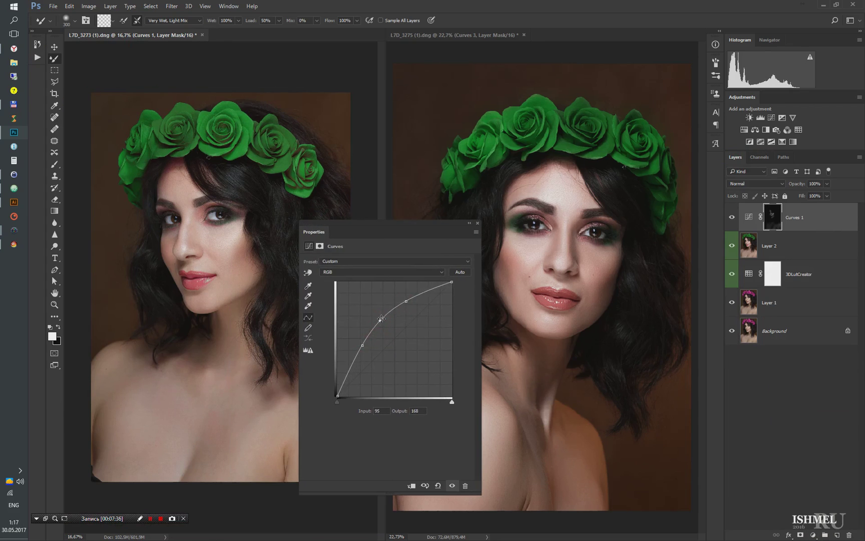
click(469, 223)
- Duplicate Curves 1 and add a luminosity-masked Curves 2 layer pulled down to darken
key(ctrl+j)
click(760, 157)
ctrl+click(742, 380)
click(735, 157)
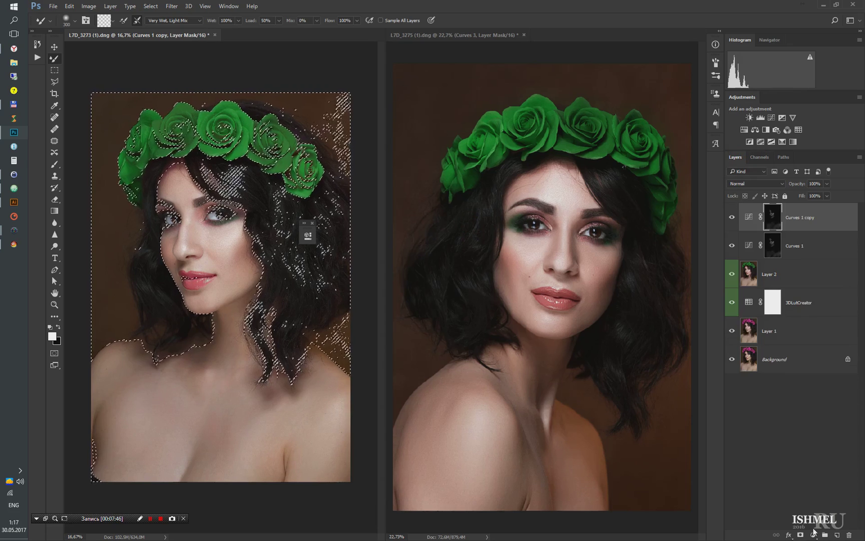
click(812, 534)
click(811, 390)
drag(417, 334, 417, 346)
click(483, 232)
- Add a luminosity-masked Curves 3 layer, then gather the edit layers into Group 1
click(760, 157)
ctrl+click(742, 408)
click(735, 156)
click(813, 535)
click(811, 390)
drag(412, 335, 412, 347)
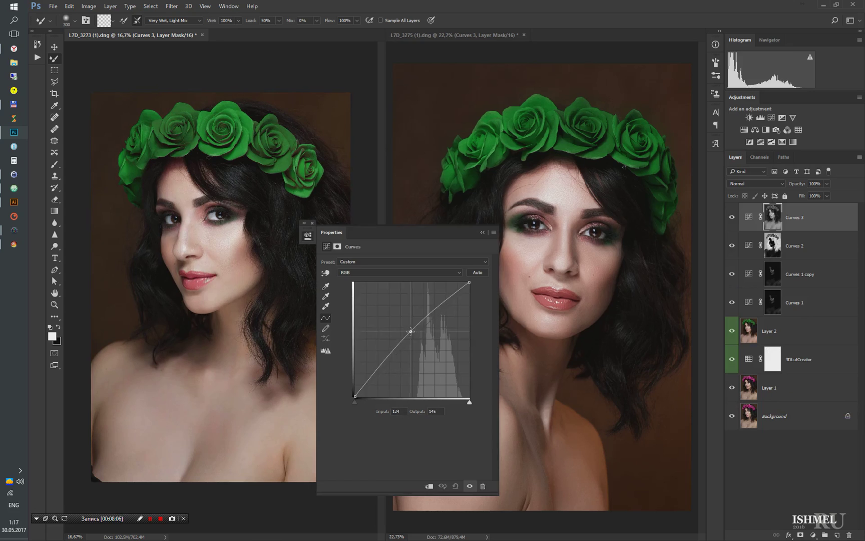
click(484, 233)
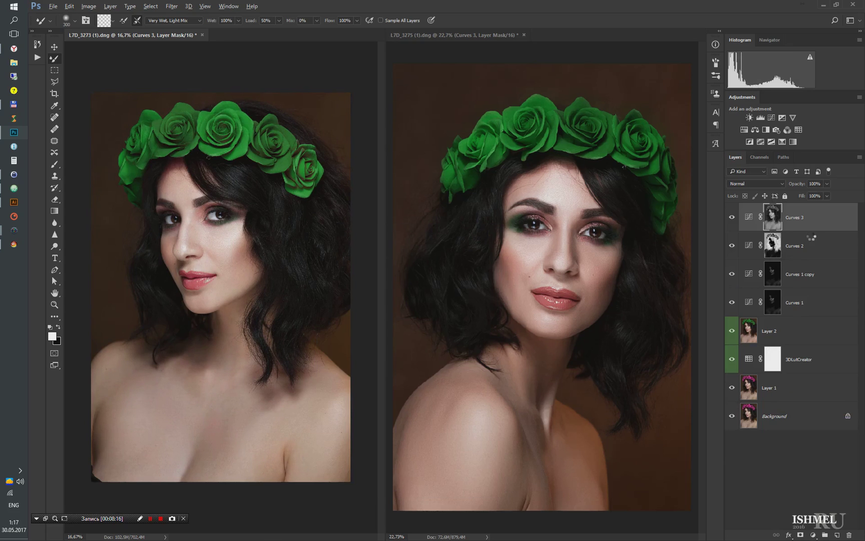
key(ctrl+g)
click(730, 216)
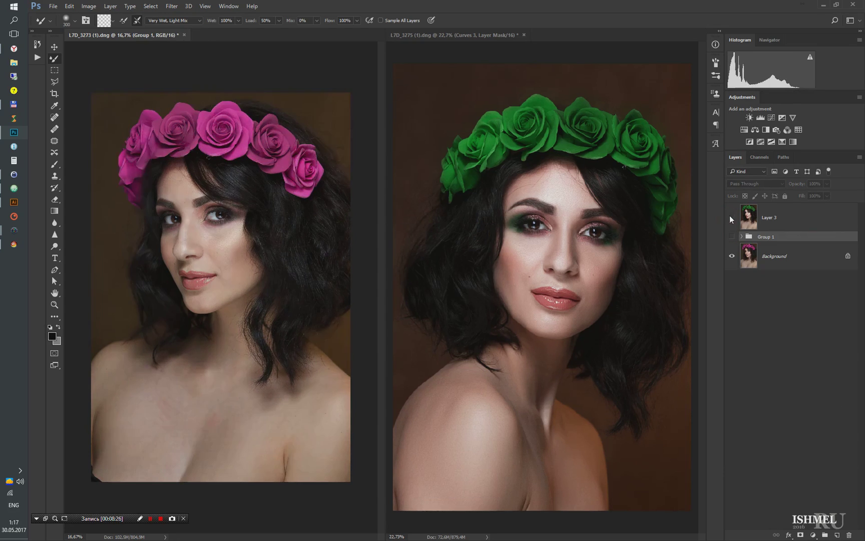
- Delete Layer 3, show Group 1, stamp visible into Layer 4, and hide Group 1
click(742, 236)
click(741, 208)
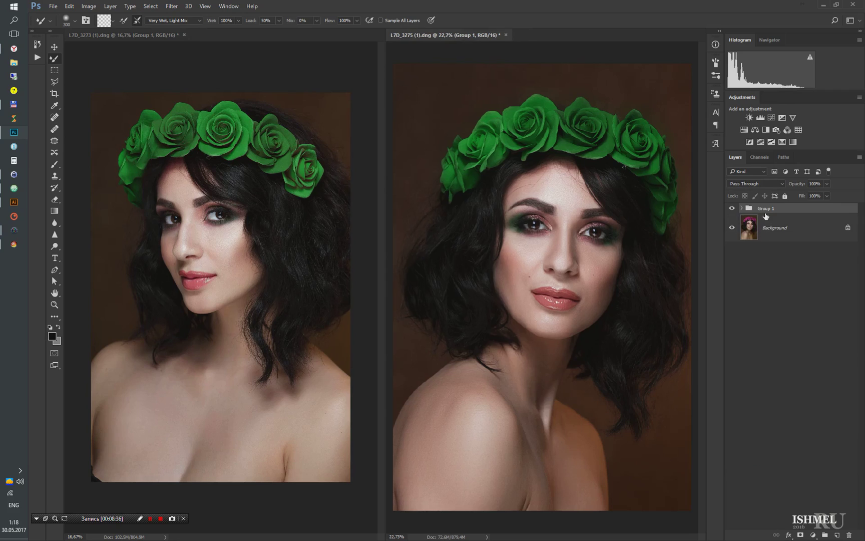
key(ctrl+shift+alt+e)
click(732, 237)
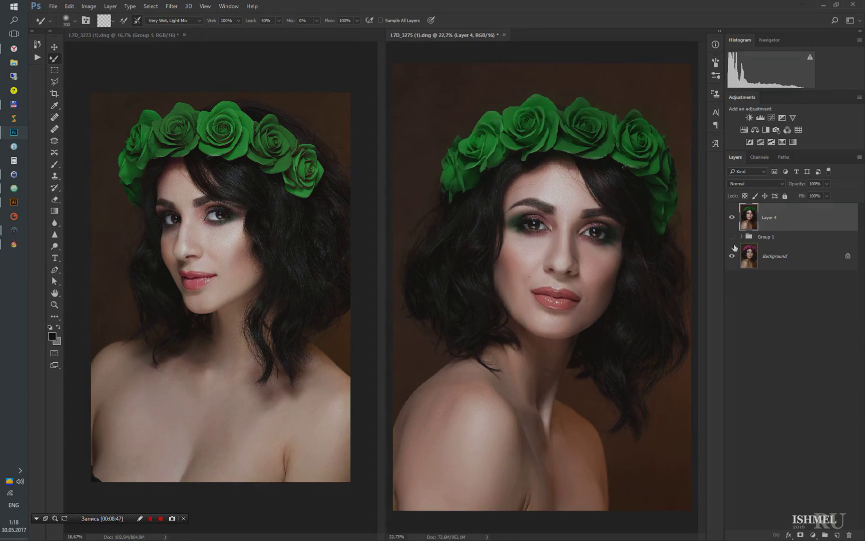